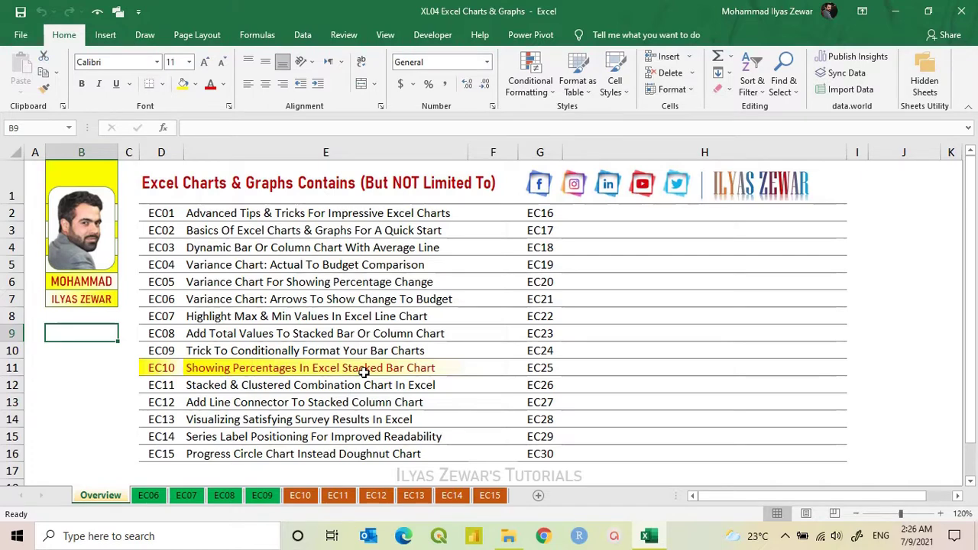
- On sheet EC10, insert a 2-D stacked bar chart from the province and quarter table D5:H9
{"action": "left_click", "coordinate": [299, 498]}
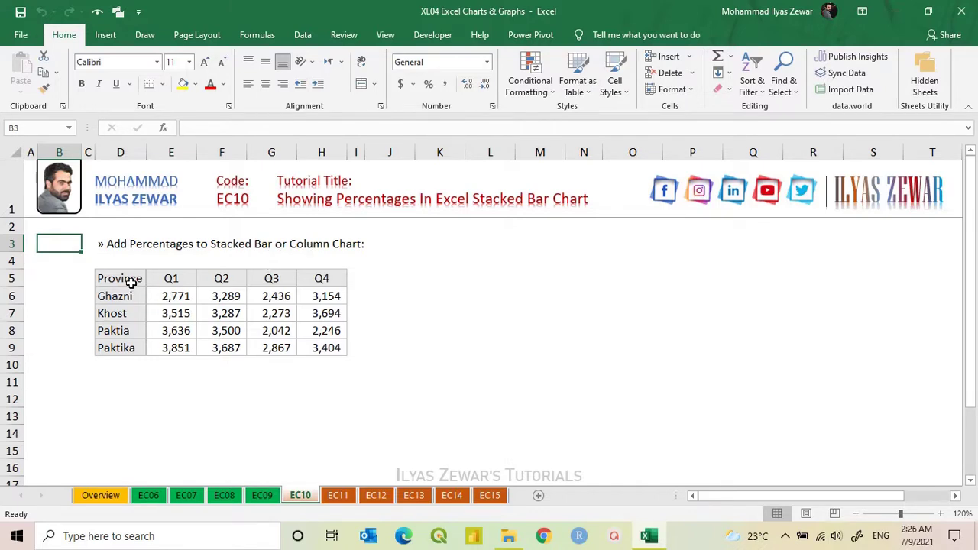
{"action": "left_click_drag", "start_coordinate": [131, 283], "coordinate": [330, 345]}
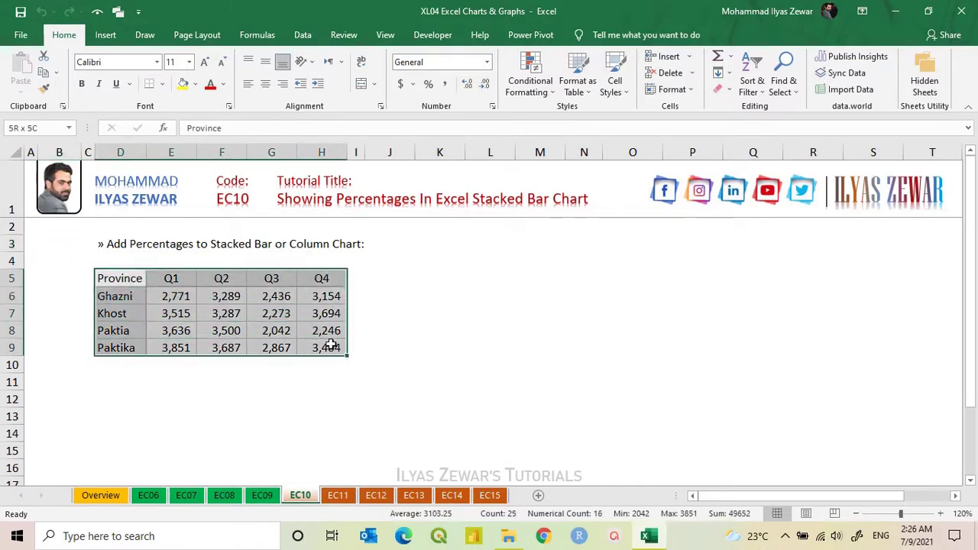
{"action": "left_click", "coordinate": [108, 36]}
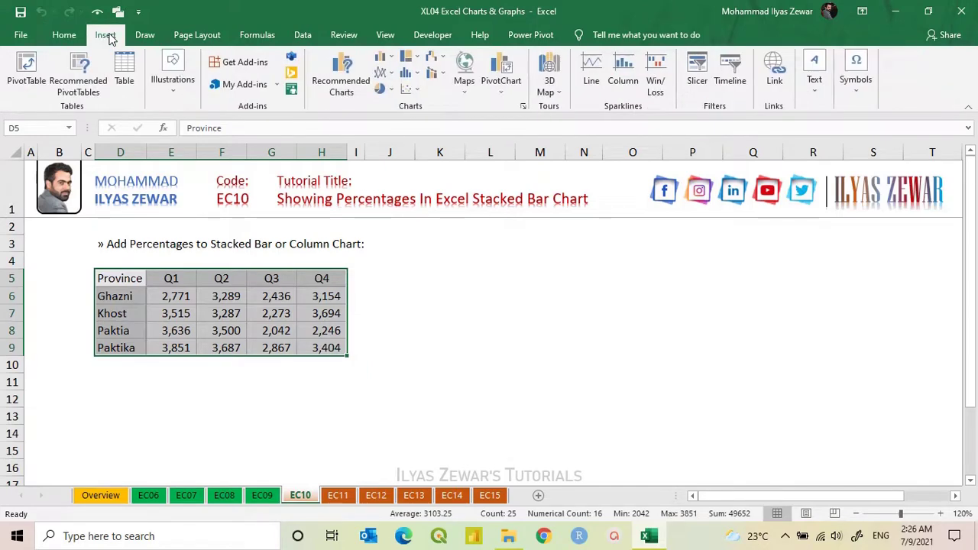
{"action": "left_click", "coordinate": [383, 58]}
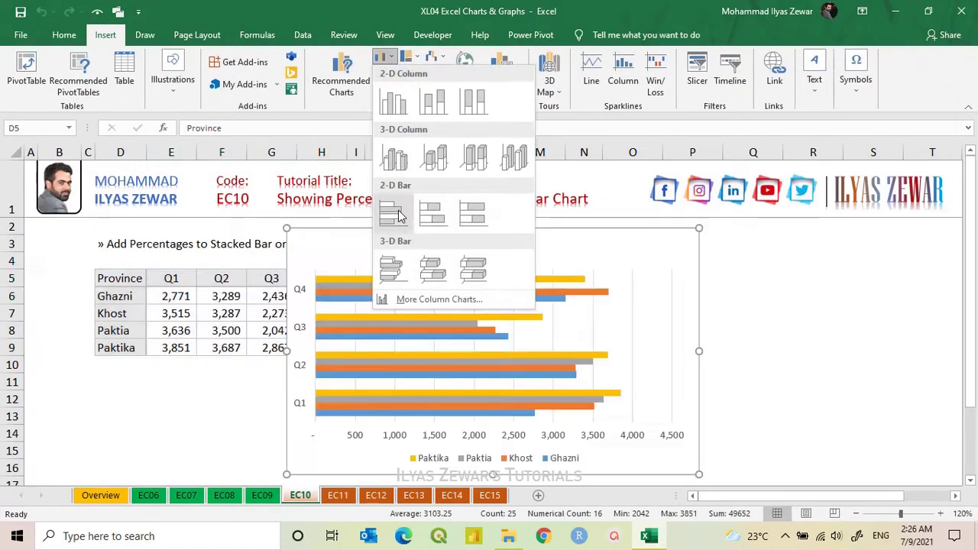
{"action": "left_click", "coordinate": [430, 214]}
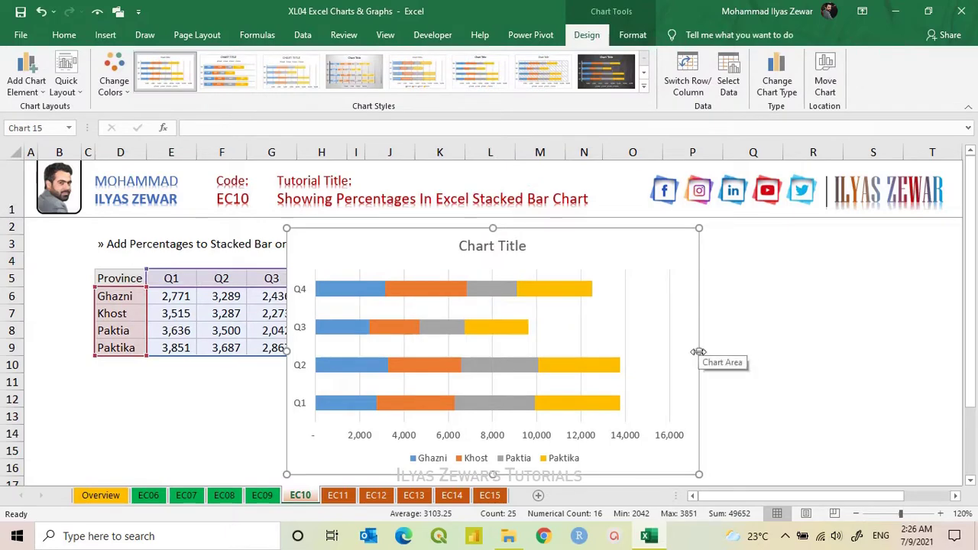
- Resize the chart so it sits clear of the table, spanning about columns O to S and rows 4 to 15
{"action": "left_click_drag", "start_coordinate": [698, 352], "coordinate": [903, 347]}
{"action": "left_click_drag", "start_coordinate": [287, 351], "coordinate": [603, 330]}
{"action": "left_click_drag", "start_coordinate": [752, 474], "coordinate": [752, 458]}
{"action": "left_click_drag", "start_coordinate": [752, 228], "coordinate": [752, 244]}
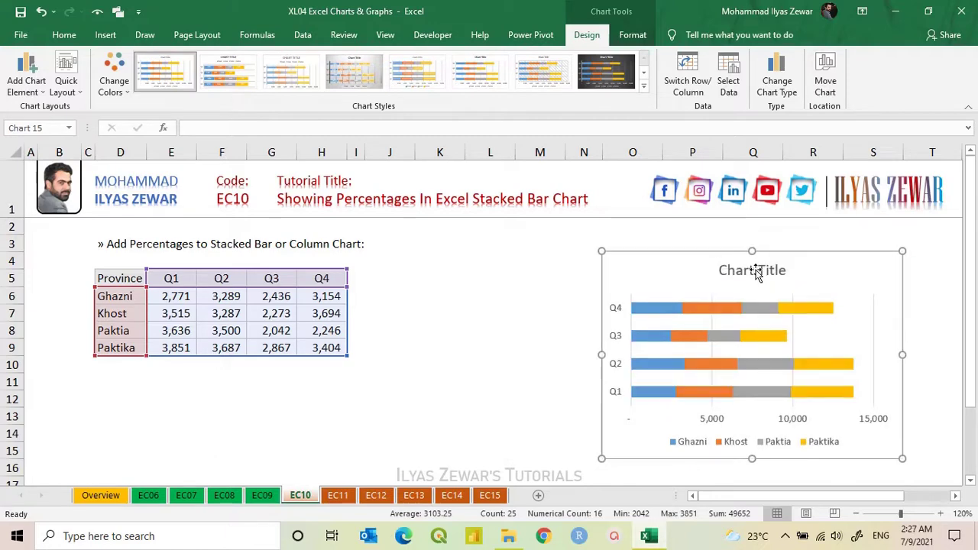
- Change the chart title to "Provincial Revenue - by Quarter" and centre it at the chart's upper edge
{"action": "left_click", "coordinate": [756, 274]}
{"action": "left_click_drag", "start_coordinate": [754, 280], "coordinate": [754, 264]}
{"action": "triple_click", "coordinate": [755, 264]}
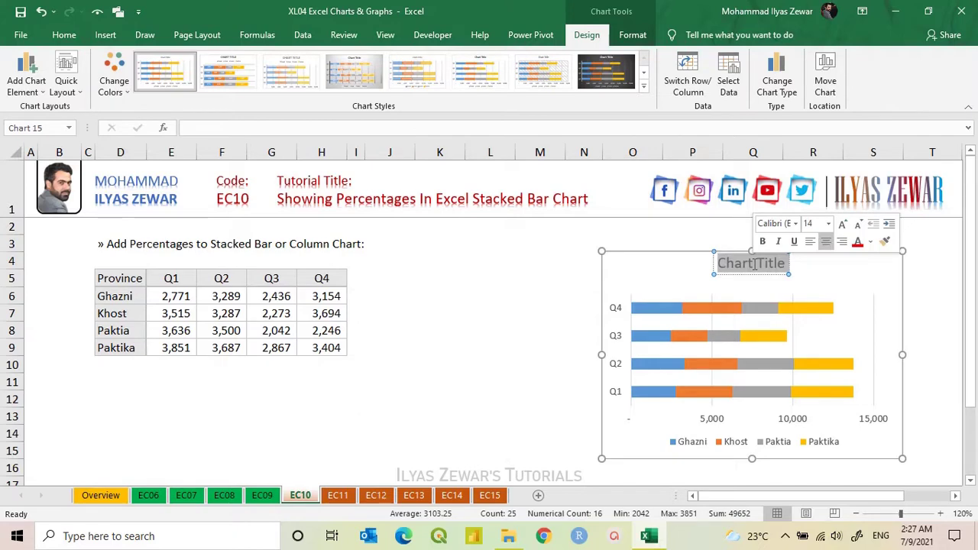
{"action": "type", "text": "Provincial Revenue"}
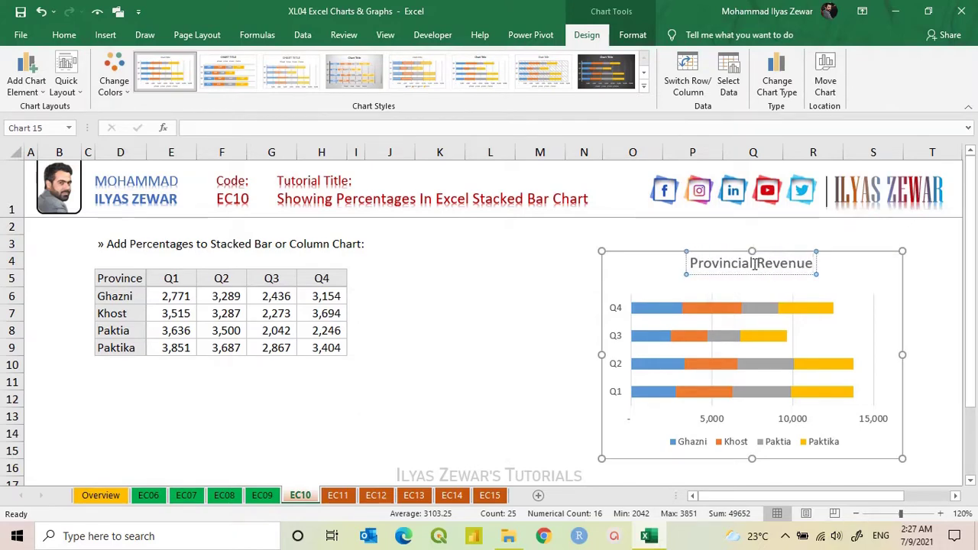
{"action": "type", "text": " - by Quar"}
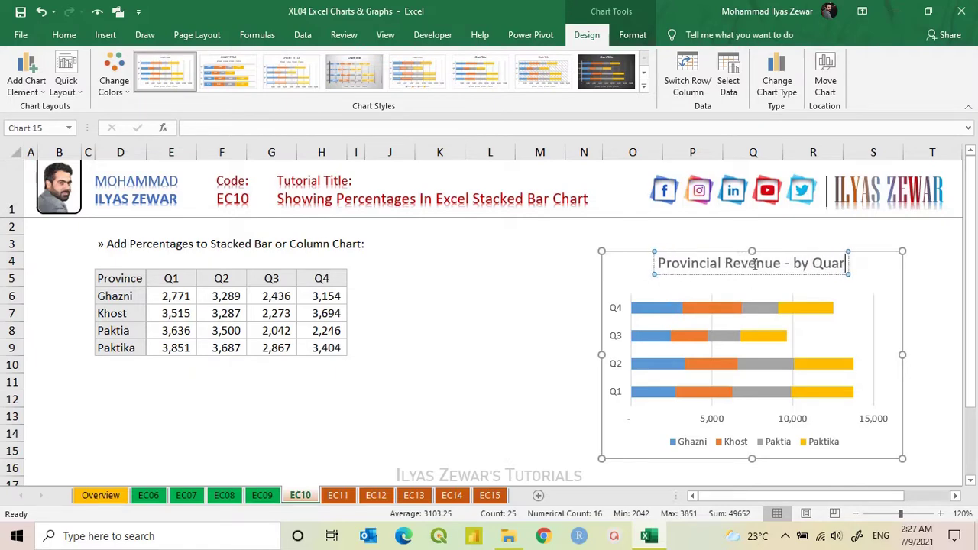
{"action": "type", "text": "ter"}
{"action": "left_click", "coordinate": [866, 252]}
{"action": "left_click", "coordinate": [801, 265]}
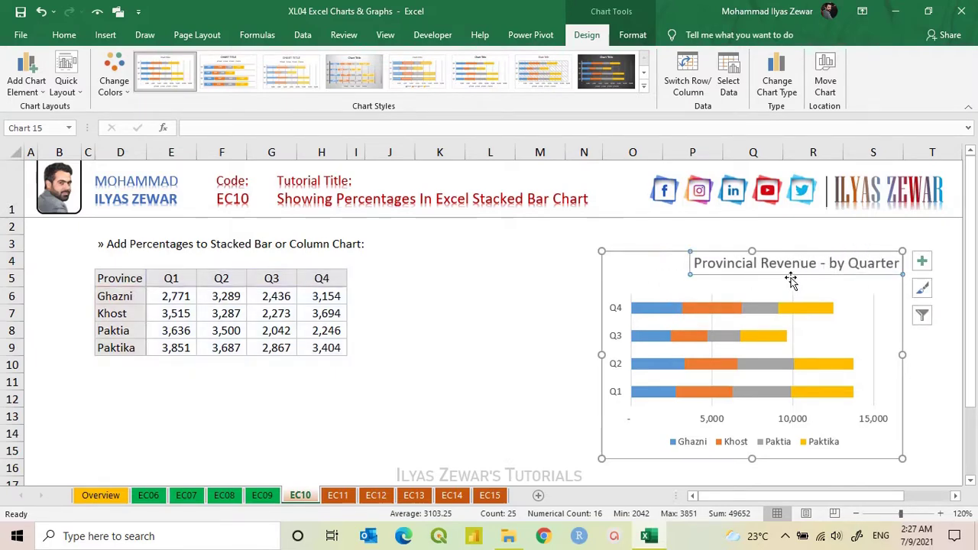
{"action": "left_click_drag", "start_coordinate": [790, 274], "coordinate": [747, 268]}
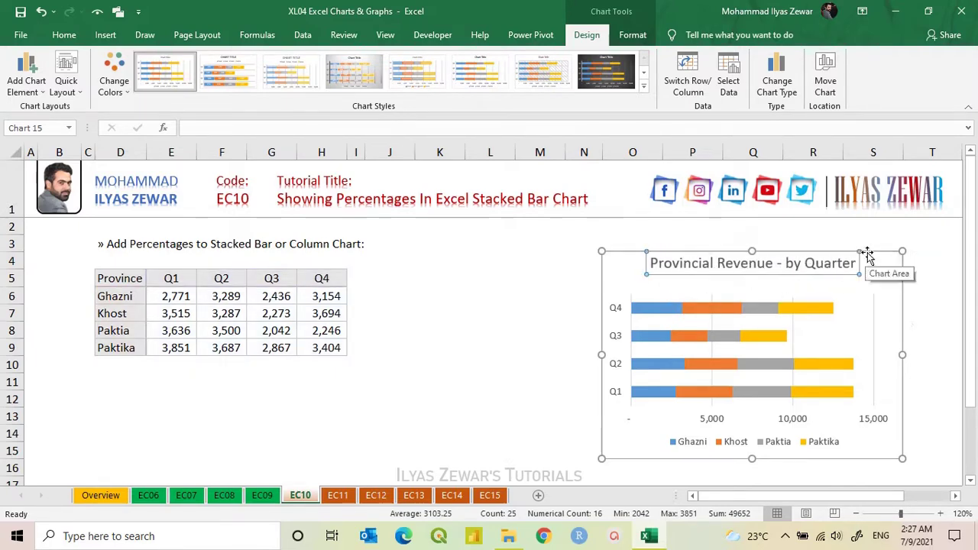
{"action": "left_click", "coordinate": [867, 252]}
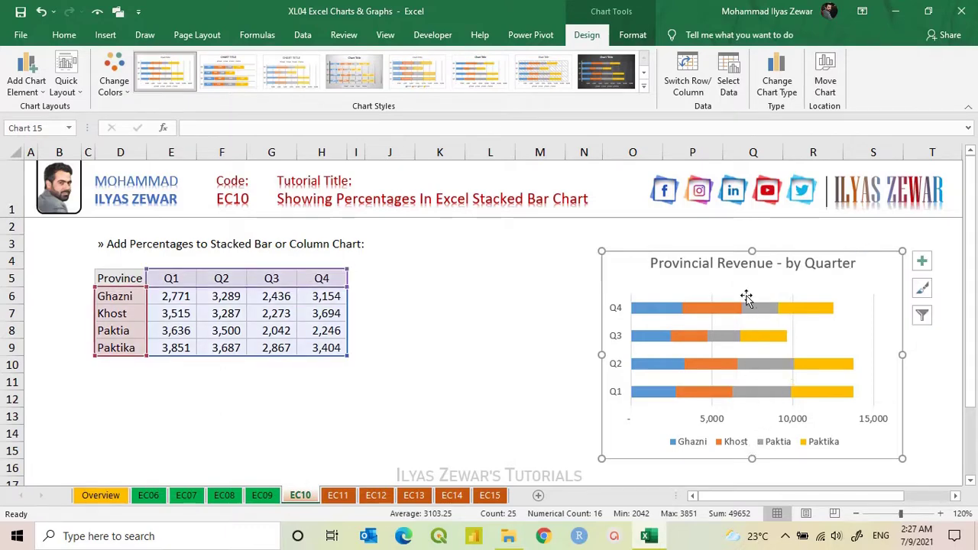
- Place the chart legend at the top and move it up close beneath the title
{"action": "left_click", "coordinate": [922, 262]}
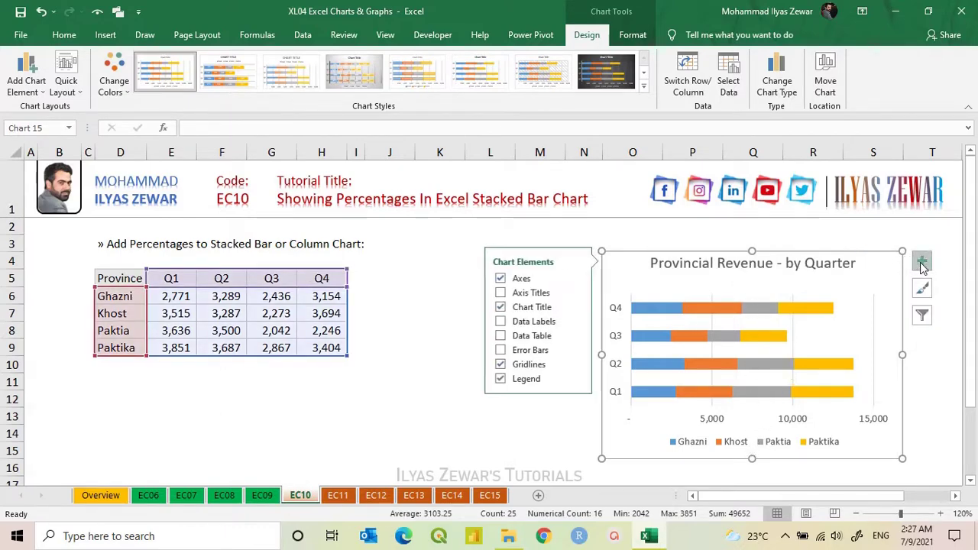
{"action": "left_click", "coordinate": [574, 379]}
{"action": "left_click", "coordinate": [617, 400]}
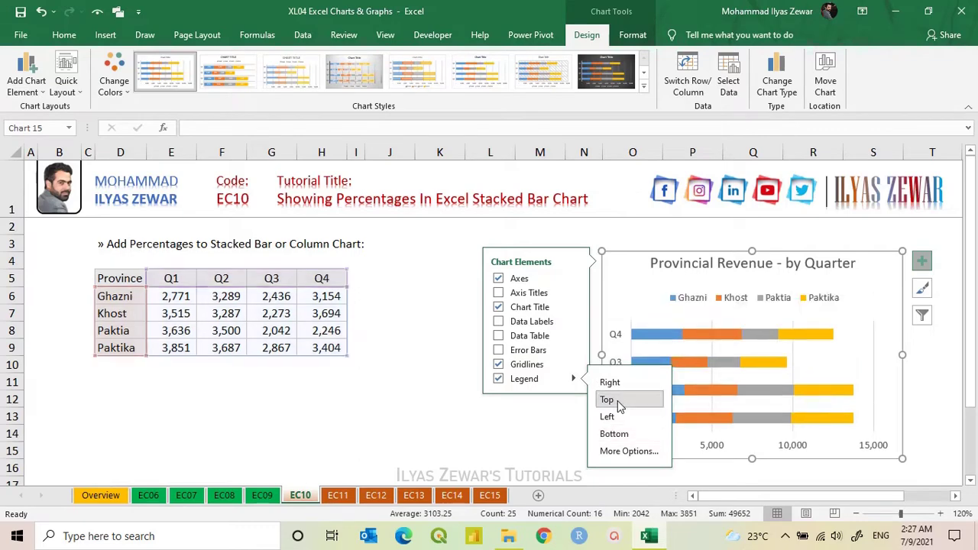
{"action": "mouse_move", "coordinate": [770, 308]}
{"action": "left_mouse_down"}
{"action": "mouse_move", "coordinate": [770, 295]}
{"action": "mouse_move", "coordinate": [751, 304]}
{"action": "left_mouse_up"}
- Enlarge the plot area downward and to both sides within the chart
{"action": "left_click", "coordinate": [762, 320]}
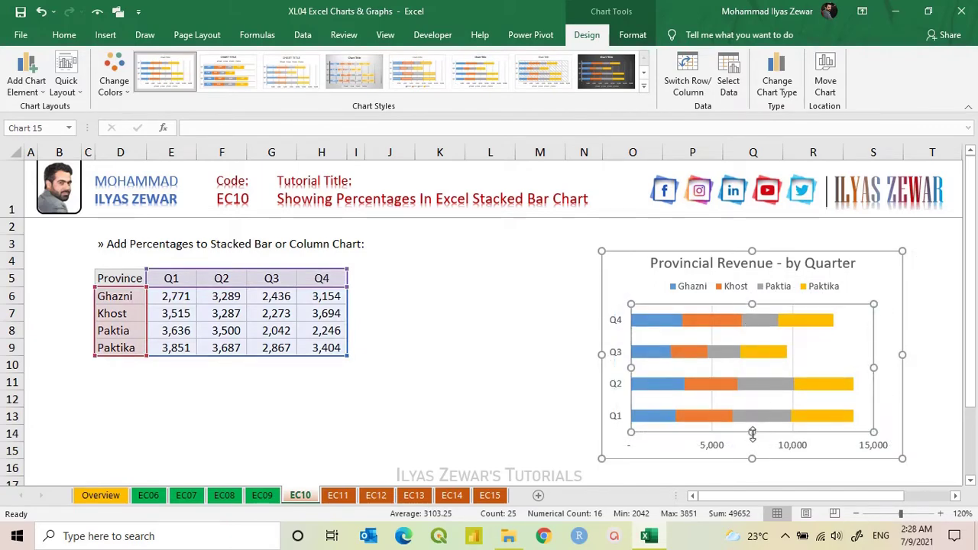
{"action": "left_click_drag", "start_coordinate": [752, 436], "coordinate": [753, 439]}
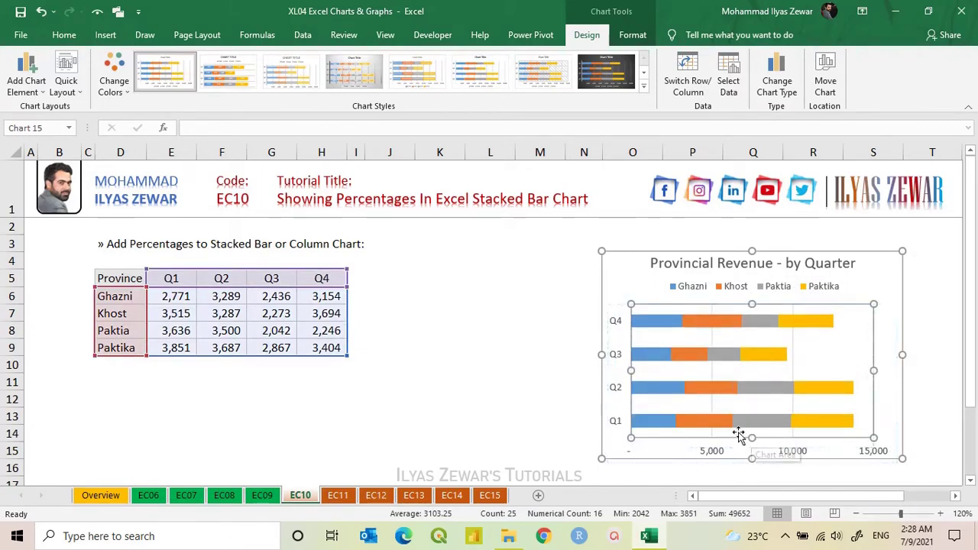
{"action": "left_click_drag", "start_coordinate": [874, 370], "coordinate": [893, 368]}
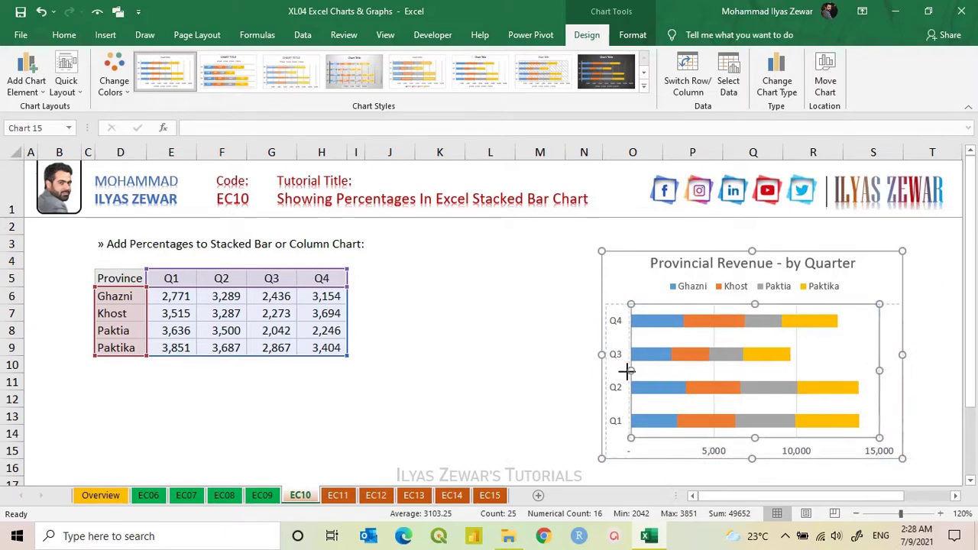
{"action": "left_click_drag", "start_coordinate": [626, 370], "coordinate": [622, 371]}
- Set the gap width of the chart's bars to 50%
{"action": "left_click", "coordinate": [682, 358]}
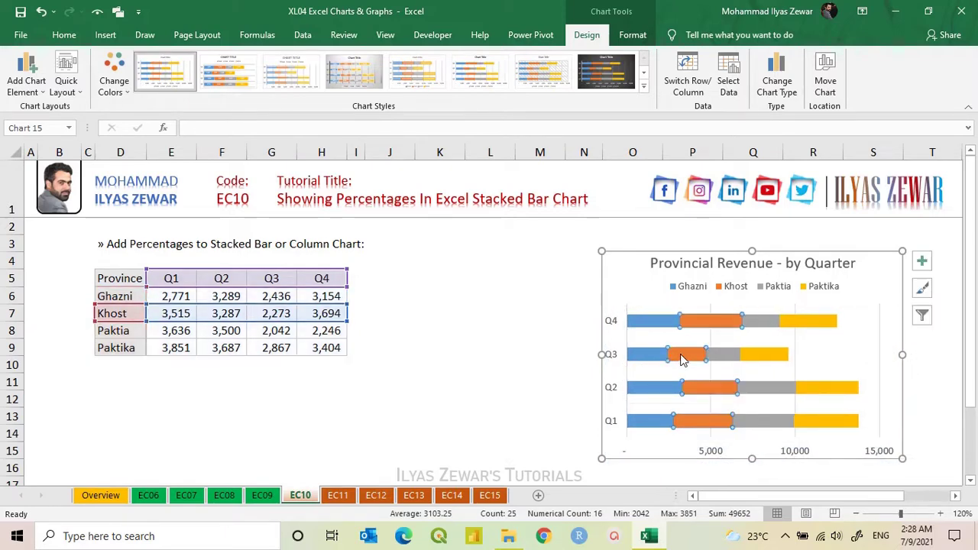
{"action": "double_click", "coordinate": [683, 358]}
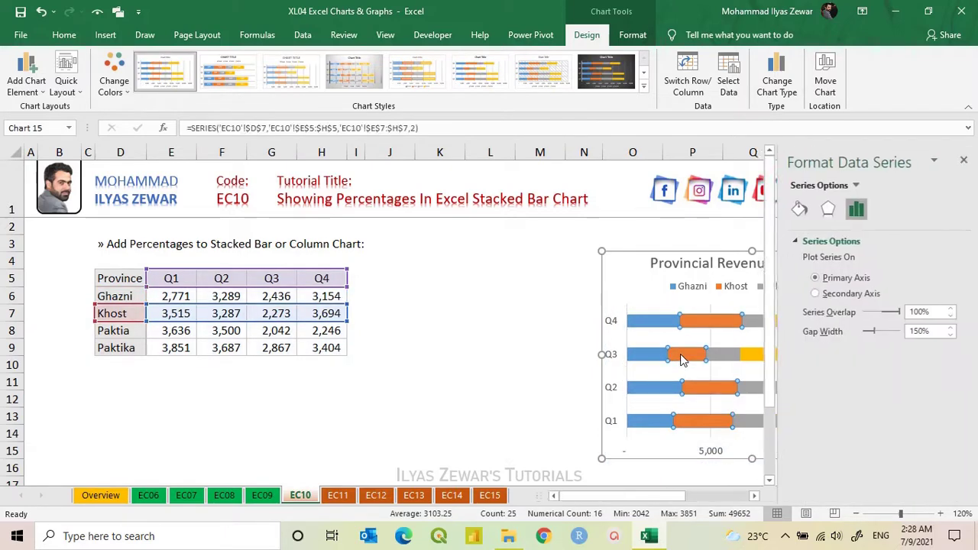
{"action": "left_click", "coordinate": [911, 331]}
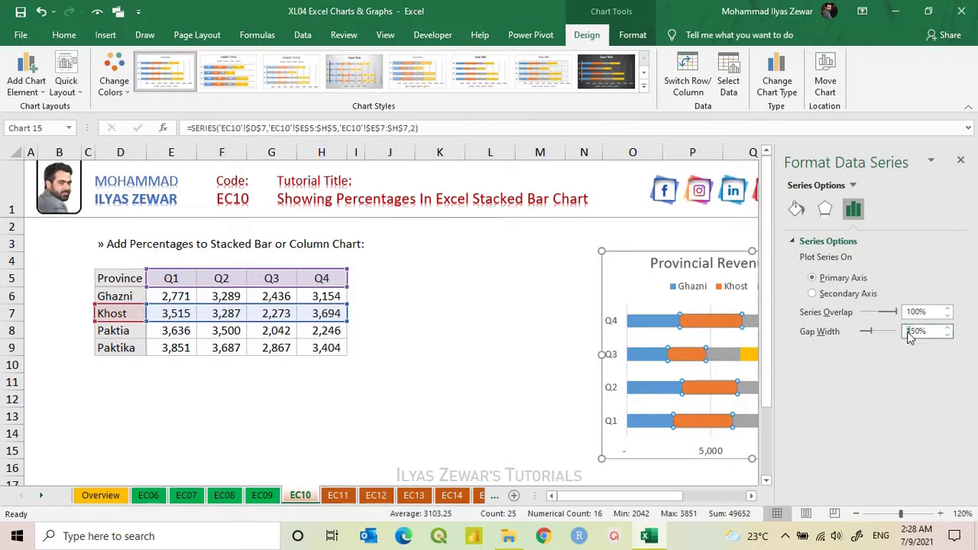
{"action": "type", "text": "50%"}
{"action": "key", "text": "Return"}
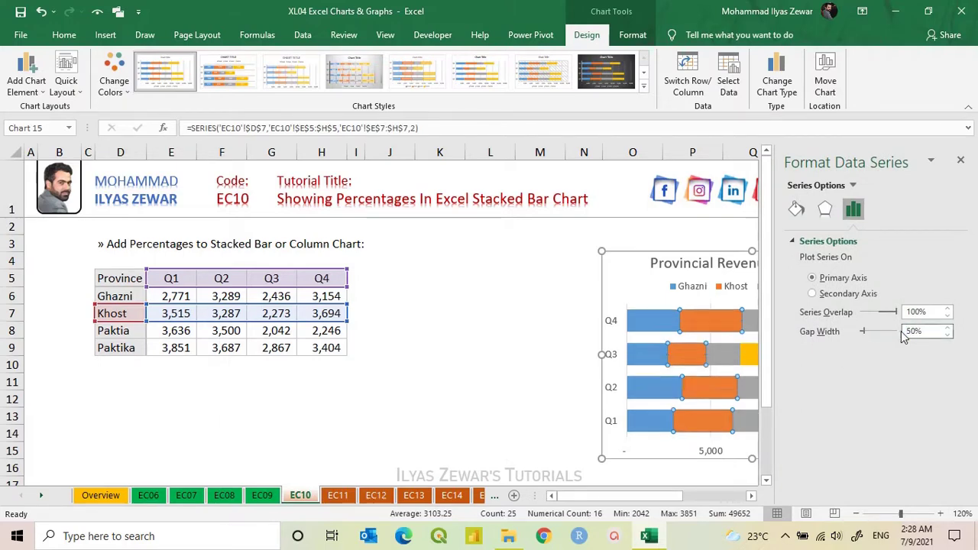
{"action": "left_click", "coordinate": [960, 160]}
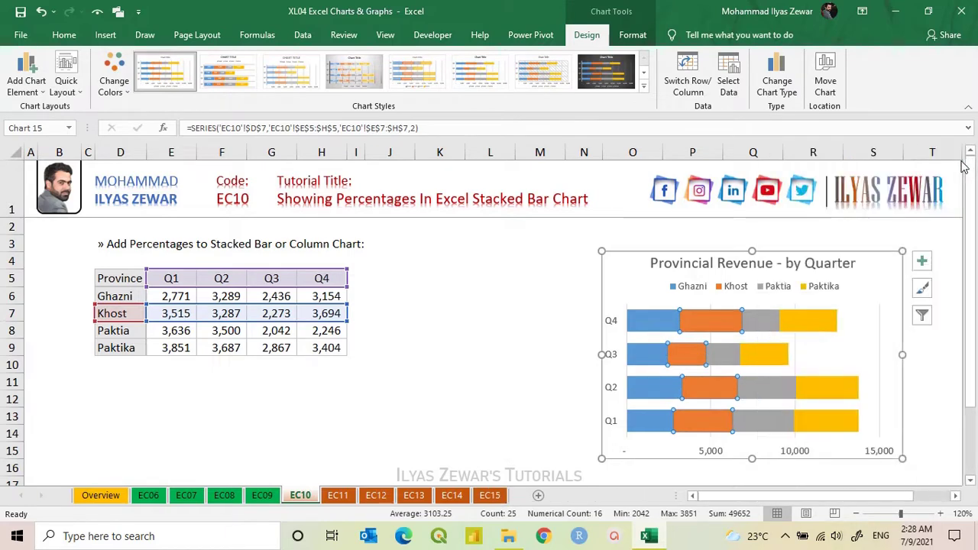
- Add data labels to the Ghazni, Khost, Paktia and Paktika series
{"action": "left_click", "coordinate": [658, 321]}
{"action": "right_click", "coordinate": [657, 319]}
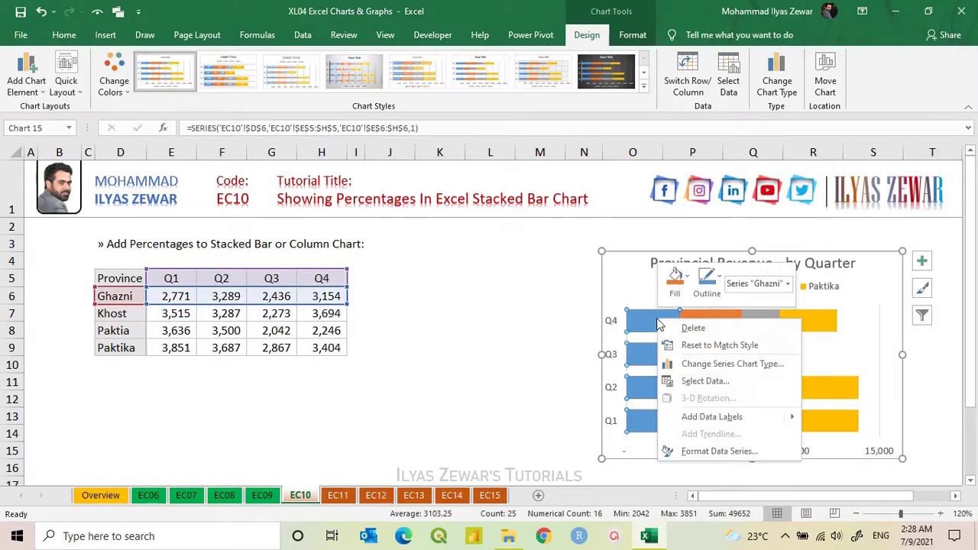
{"action": "left_click", "coordinate": [710, 417]}
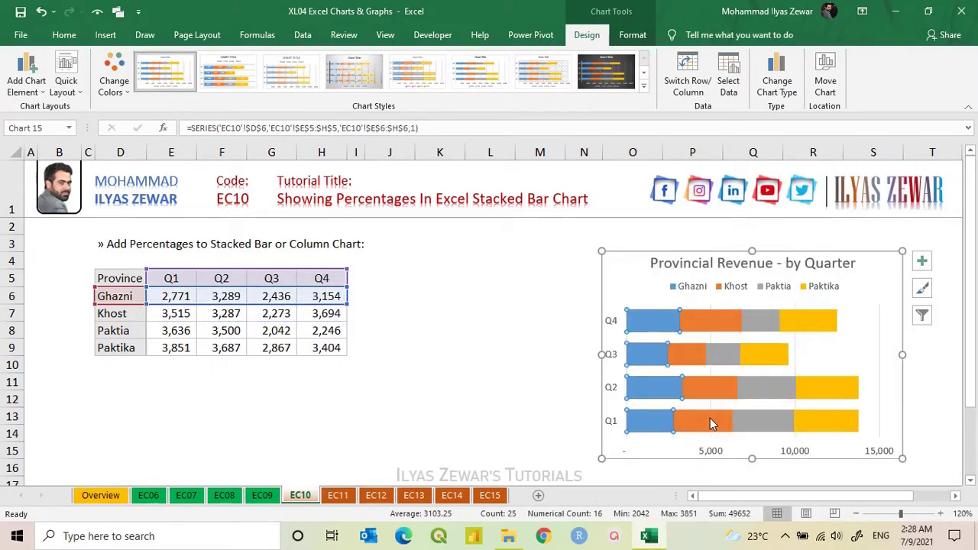
{"action": "left_click", "coordinate": [720, 321]}
{"action": "right_click", "coordinate": [720, 321]}
{"action": "left_click", "coordinate": [760, 414]}
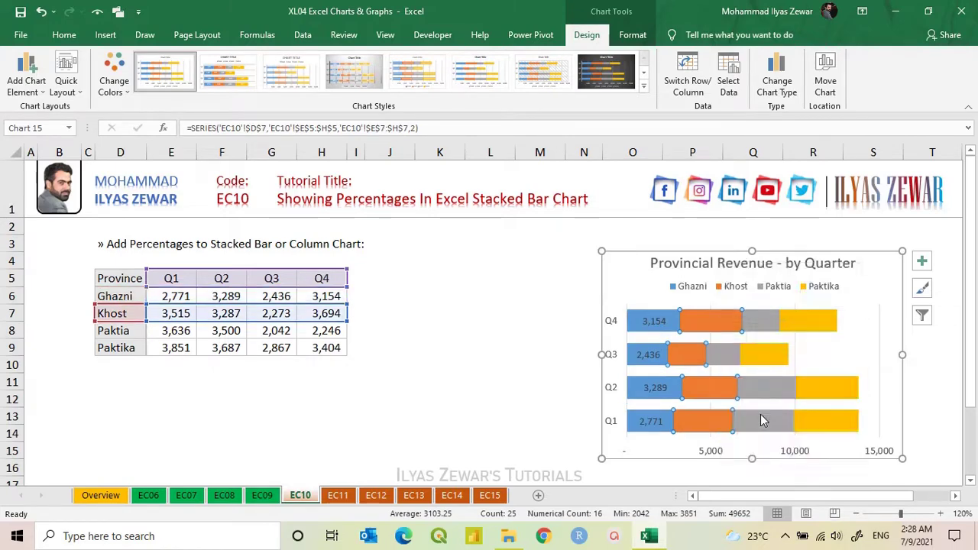
{"action": "right_click", "coordinate": [762, 322]}
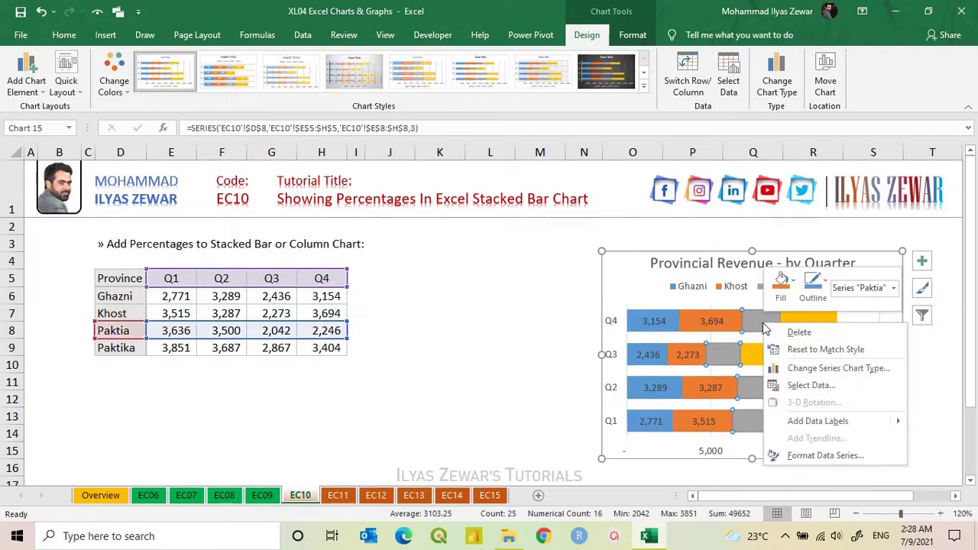
{"action": "left_click", "coordinate": [808, 421]}
{"action": "right_click", "coordinate": [811, 330]}
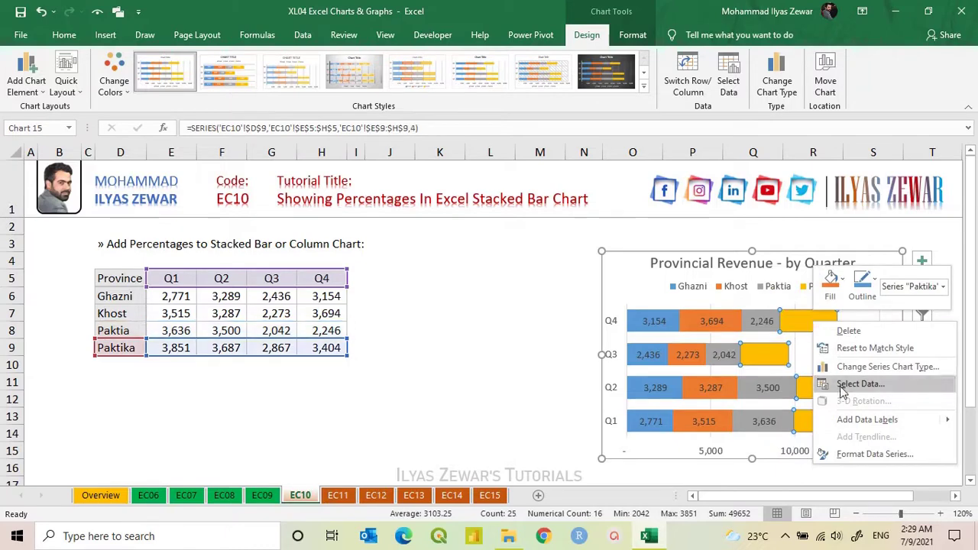
{"action": "left_click", "coordinate": [854, 421]}
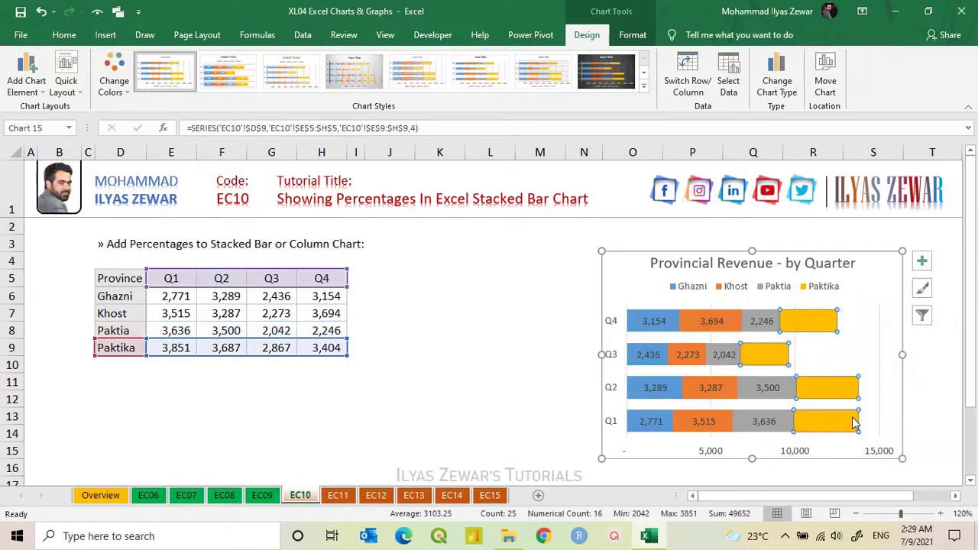
- Delete the horizontal value axis and stretch the plot area to the chart's lower and right edges
{"action": "left_click", "coordinate": [800, 452]}
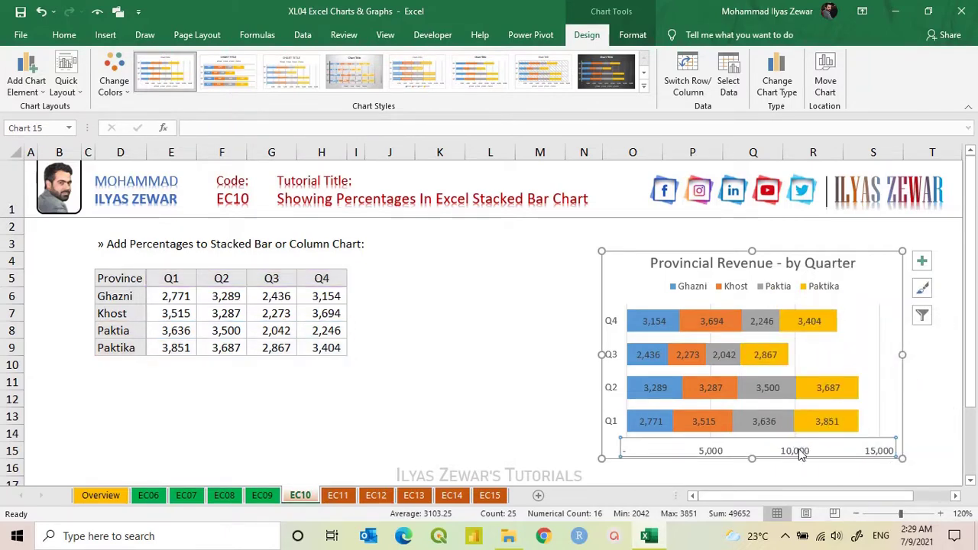
{"action": "key", "text": "Delete"}
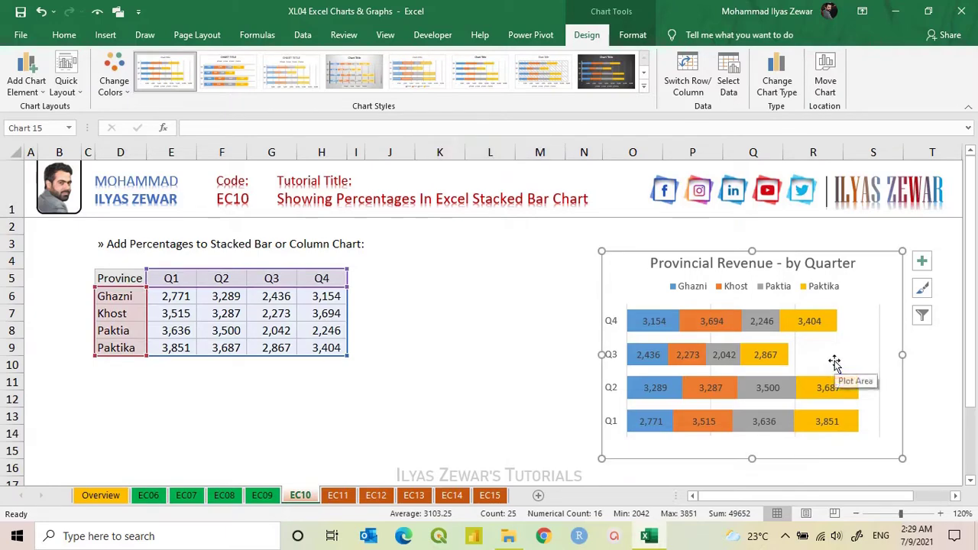
{"action": "left_click", "coordinate": [834, 361]}
{"action": "left_click_drag", "start_coordinate": [753, 437], "coordinate": [754, 457]}
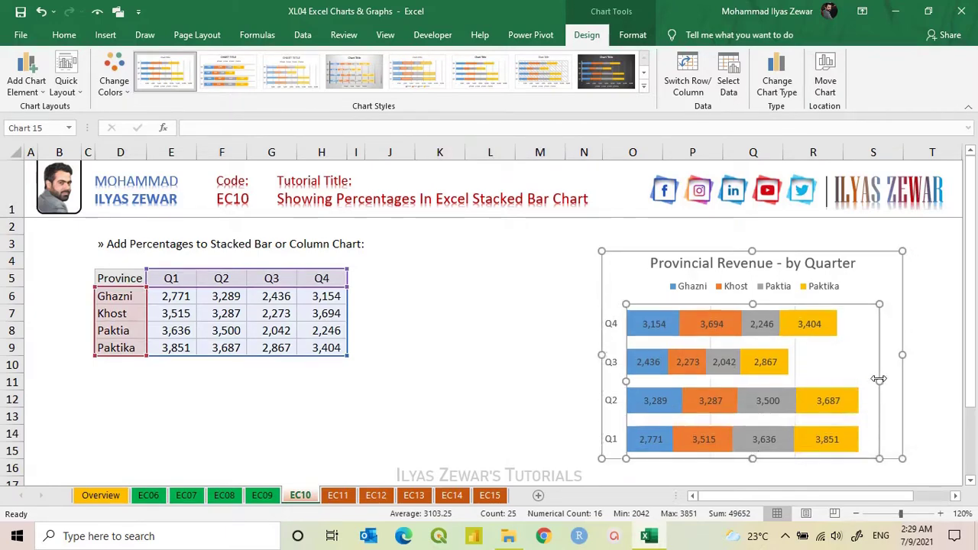
{"action": "left_click_drag", "start_coordinate": [905, 379], "coordinate": [903, 380]}
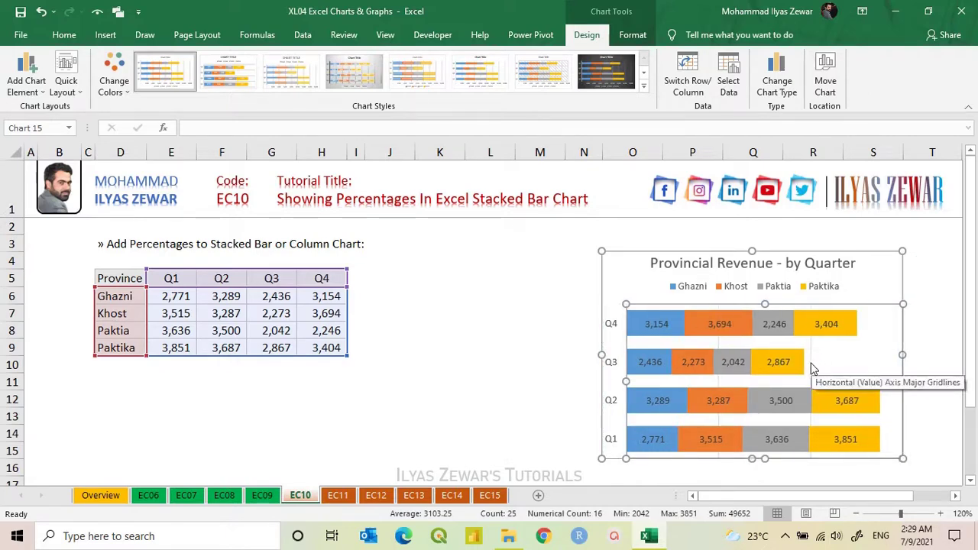
- Delete the chart's vertical major gridlines and deselect the chart
{"action": "left_click", "coordinate": [813, 369]}
{"action": "key", "text": "Delete"}
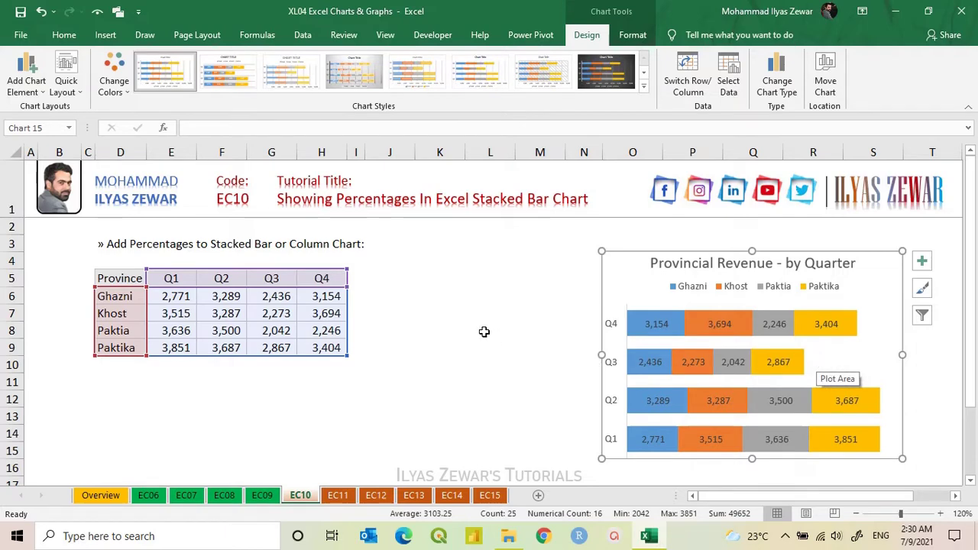
{"action": "left_click", "coordinate": [454, 312]}
- Copy the quarter headers and values in E5:H9 and paste them starting at cell J5
{"action": "left_click_drag", "start_coordinate": [171, 279], "coordinate": [323, 345]}
{"action": "key", "text": "ctrl+c"}
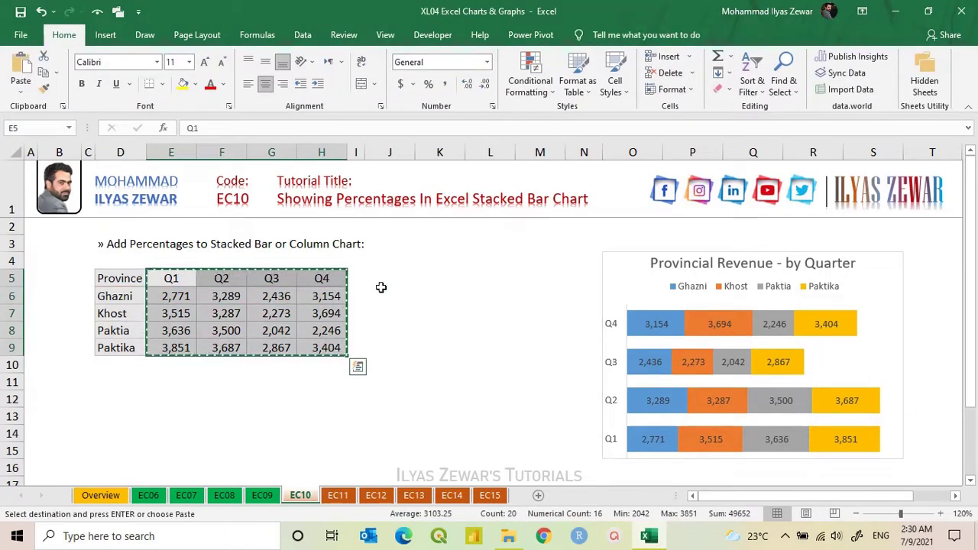
{"action": "left_click", "coordinate": [384, 277]}
{"action": "key", "text": "ctrl+v"}
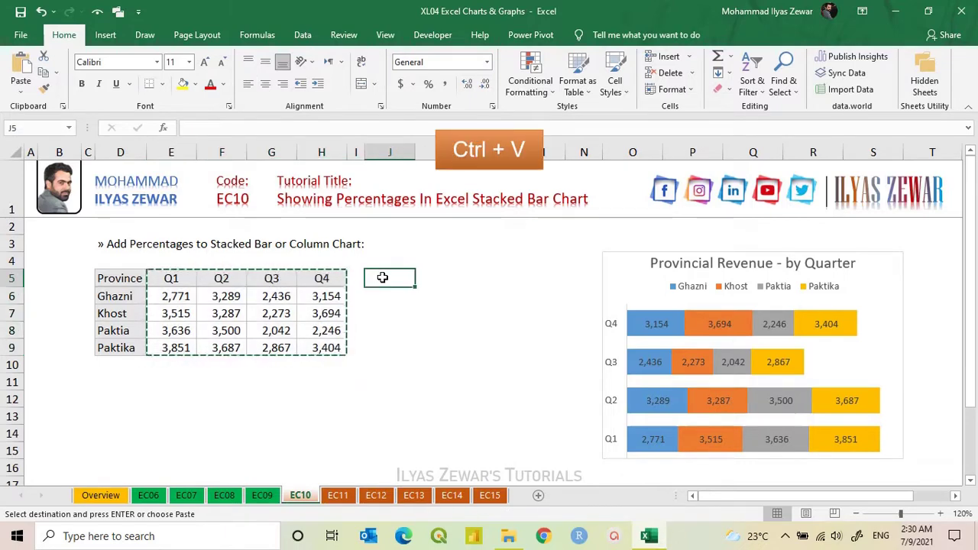
- Enter the formula =E6/SUM(E$6:E$9) in cell J6 to calculate Ghazni's share of Q1 revenue
{"action": "left_click", "coordinate": [438, 279]}
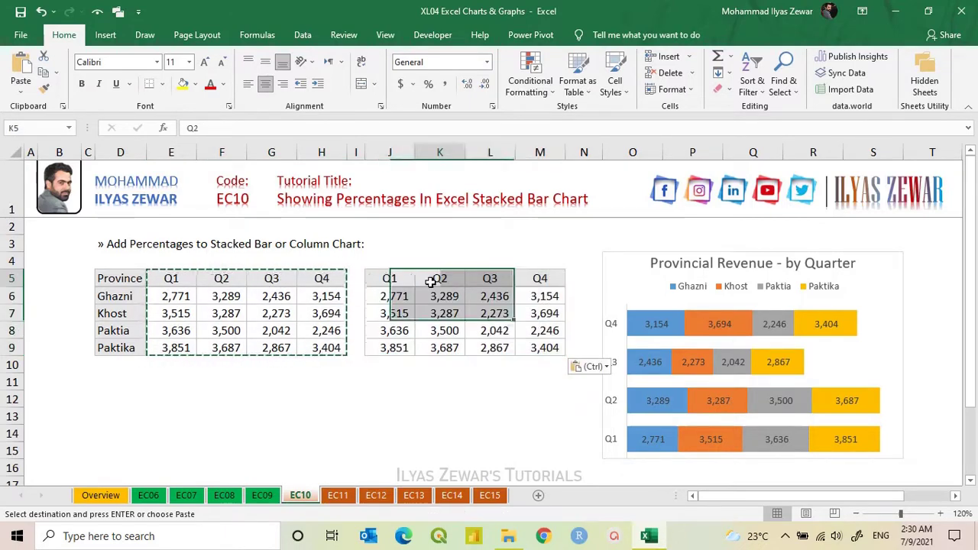
{"action": "left_click", "coordinate": [393, 299]}
{"action": "type", "text": "="}
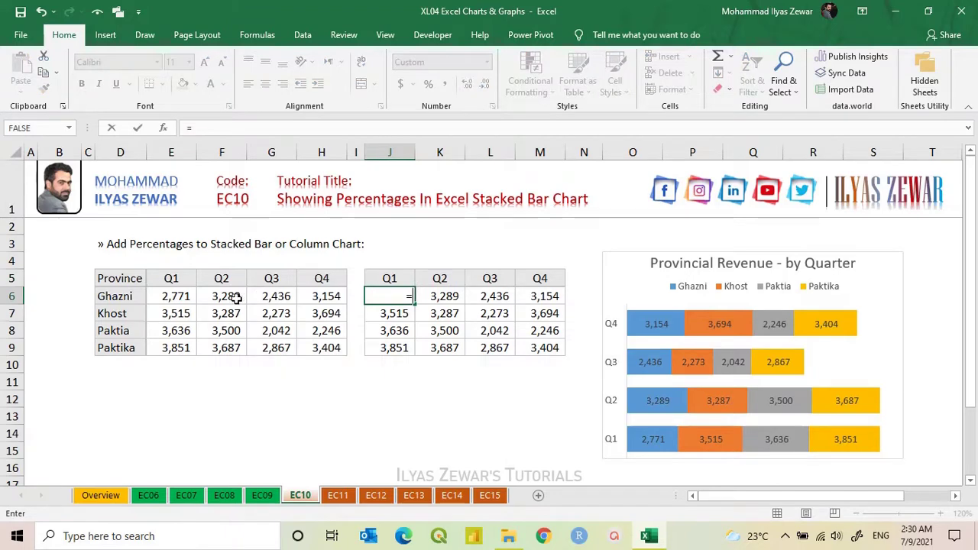
{"action": "left_click", "coordinate": [175, 299]}
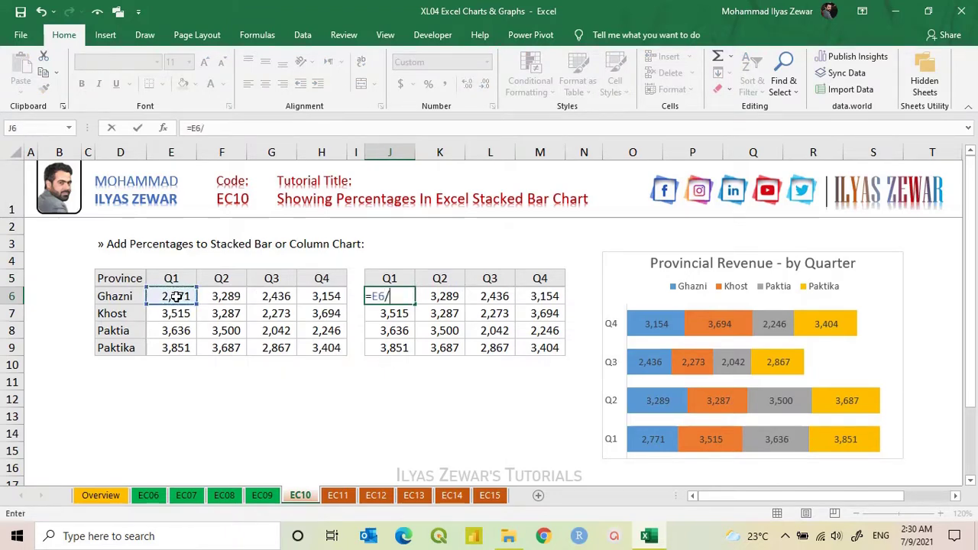
{"action": "type", "text": "/SUM("}
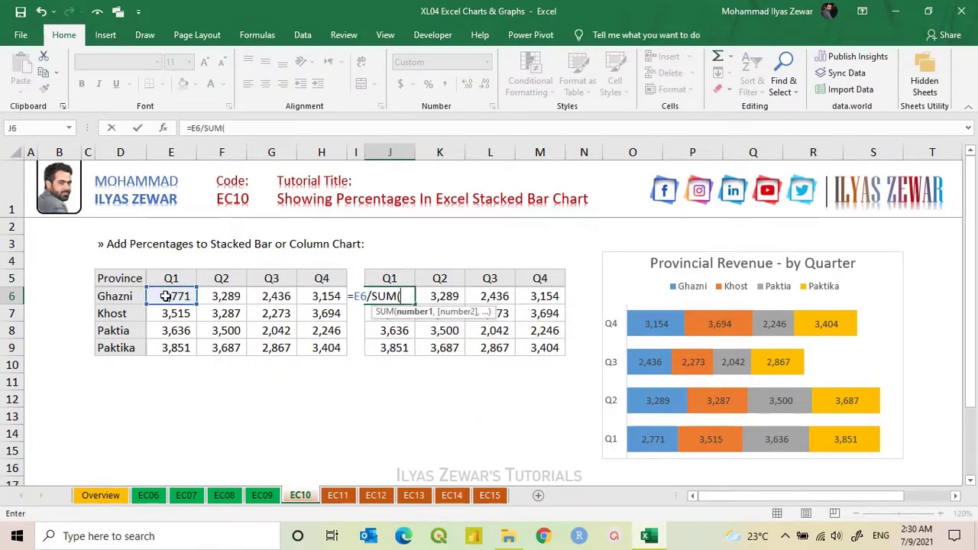
{"action": "left_click_drag", "start_coordinate": [166, 298], "coordinate": [175, 349]}
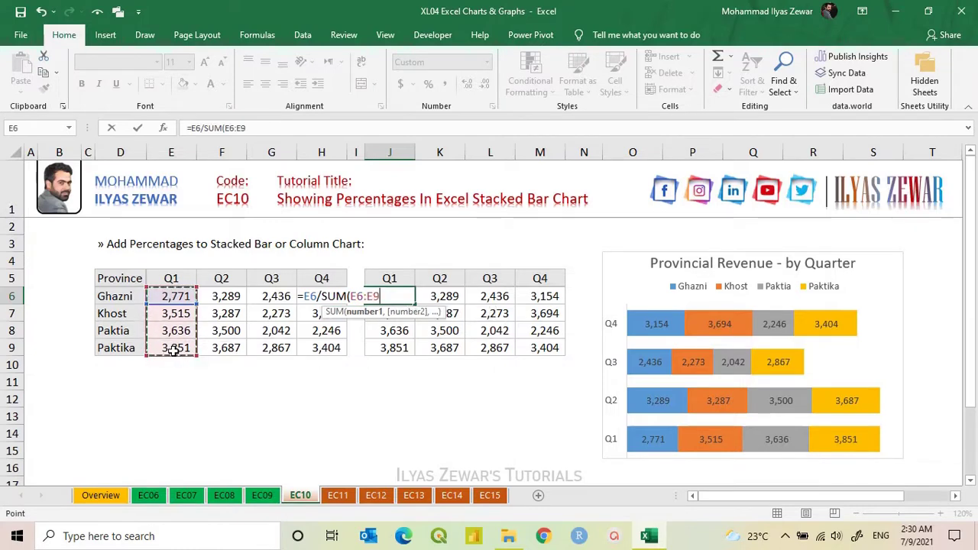
{"action": "key", "text": "F4"}
{"action": "key", "text": "F4"}
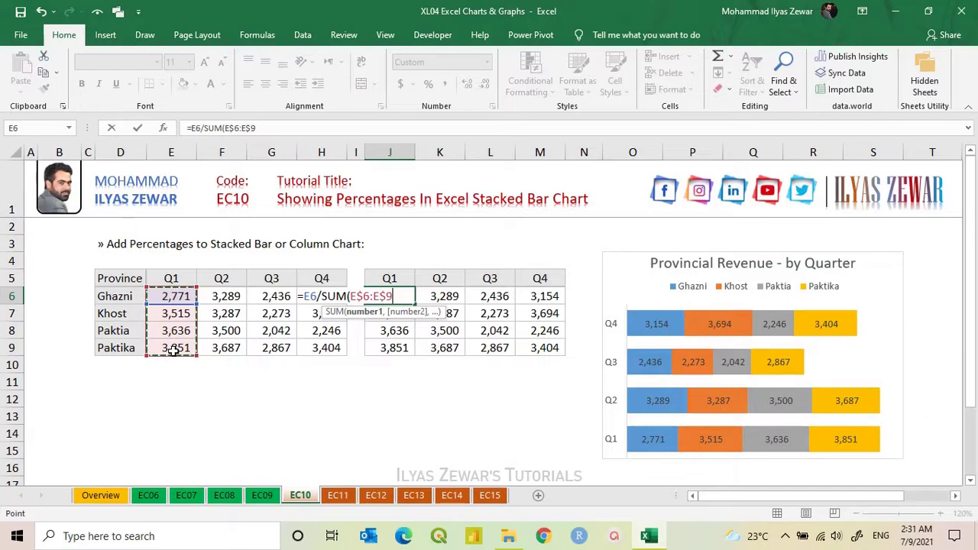
{"action": "type", "text": ")"}
{"action": "key", "text": "Return"}
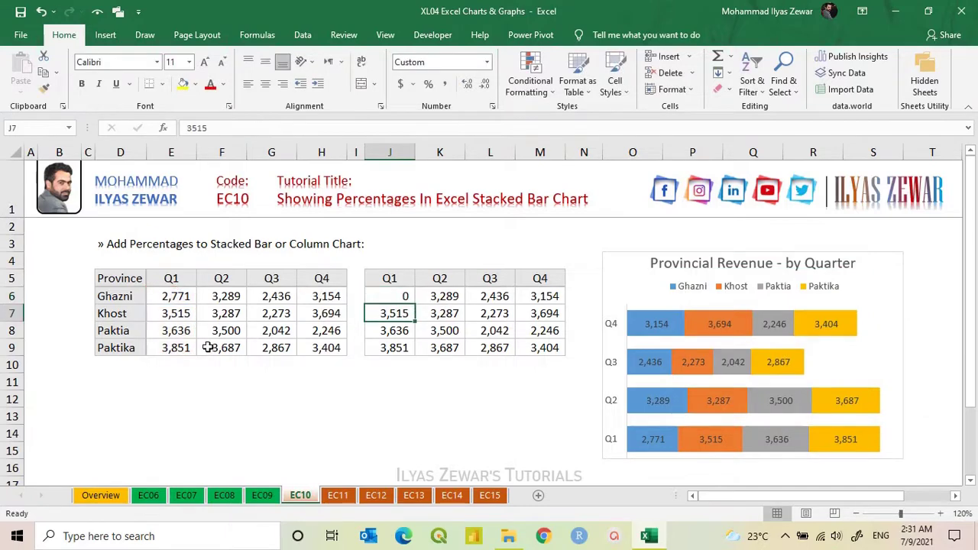
- Fill the J6 formula across J6:M9 and format the range as percentages with one decimal place
{"action": "left_click", "coordinate": [395, 295]}
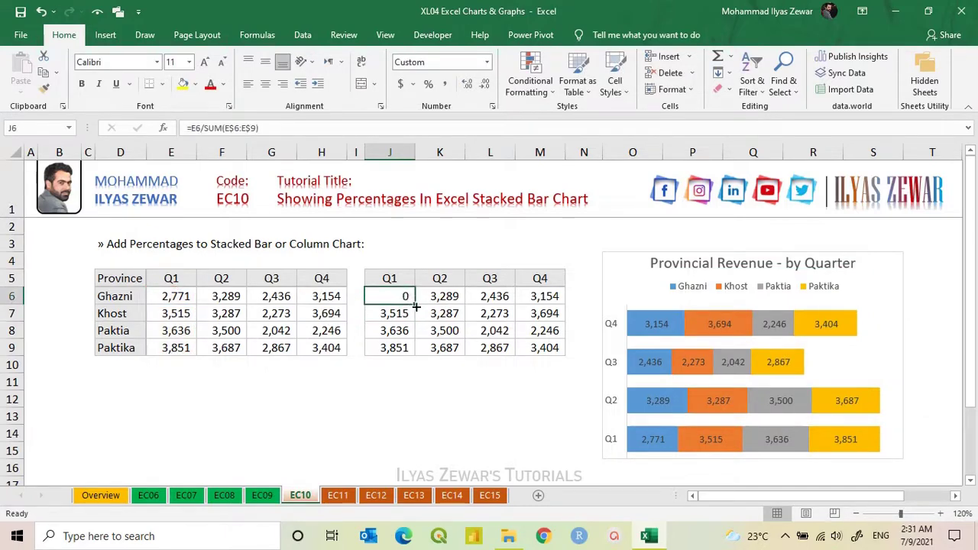
{"action": "left_click_drag", "start_coordinate": [415, 307], "coordinate": [411, 349]}
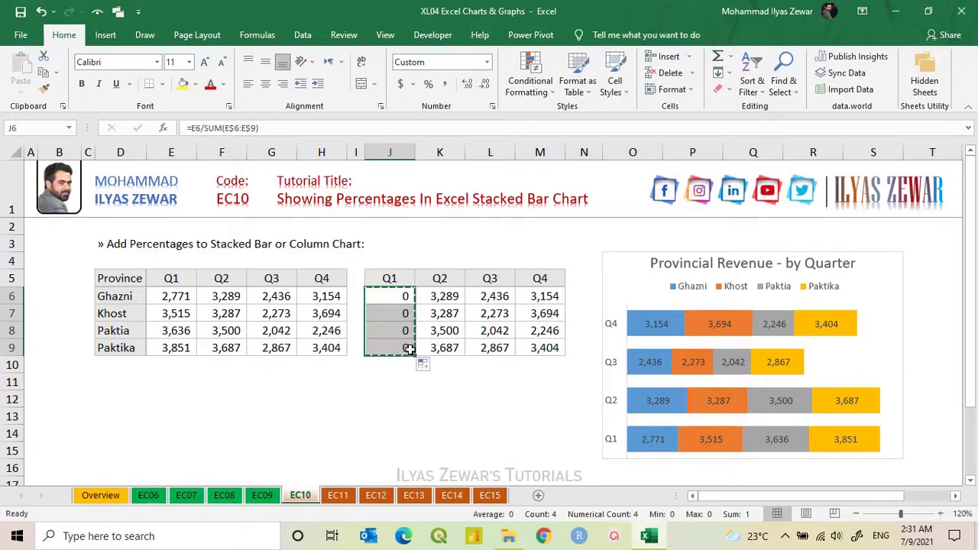
{"action": "key", "text": "ctrl+c"}
{"action": "key", "text": "ctrl+shift+Right"}
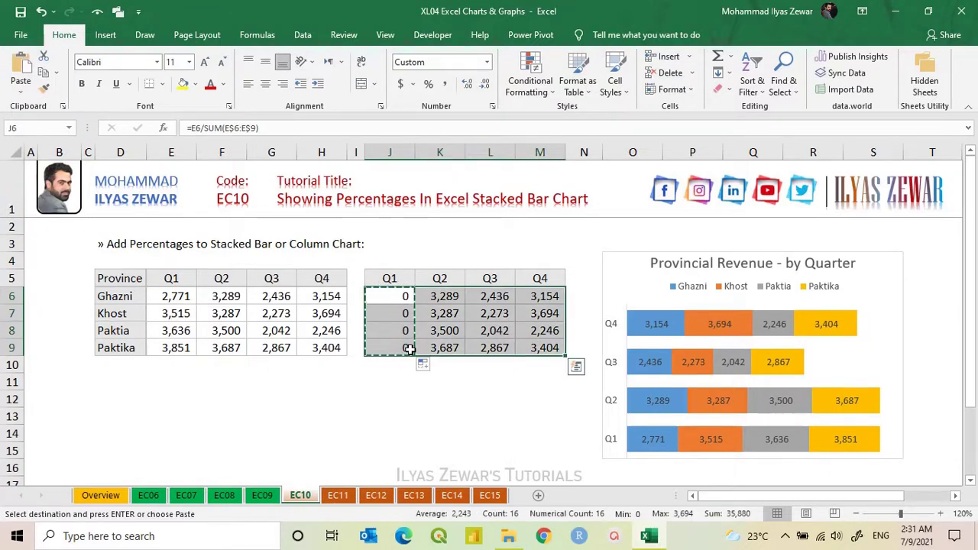
{"action": "key", "text": "ctrl+v"}
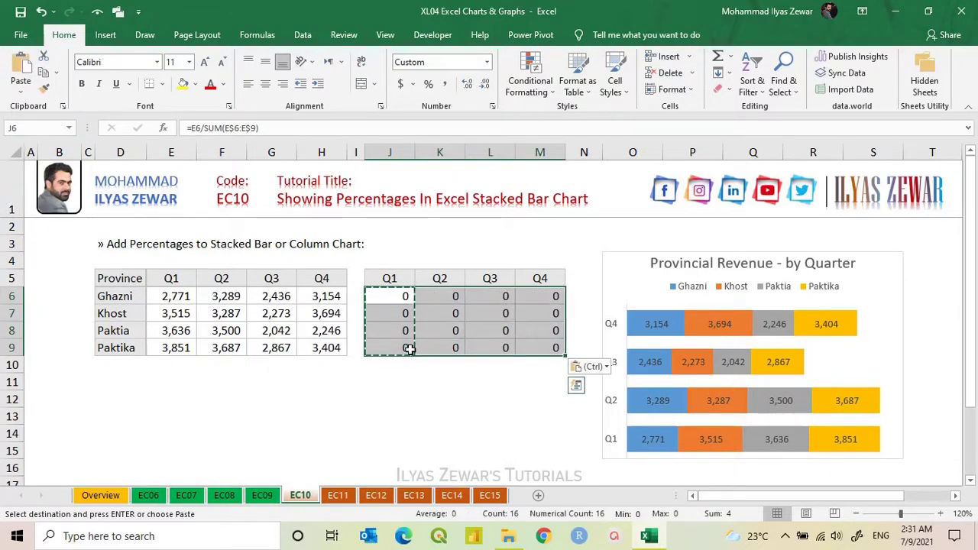
{"action": "left_click", "coordinate": [429, 85]}
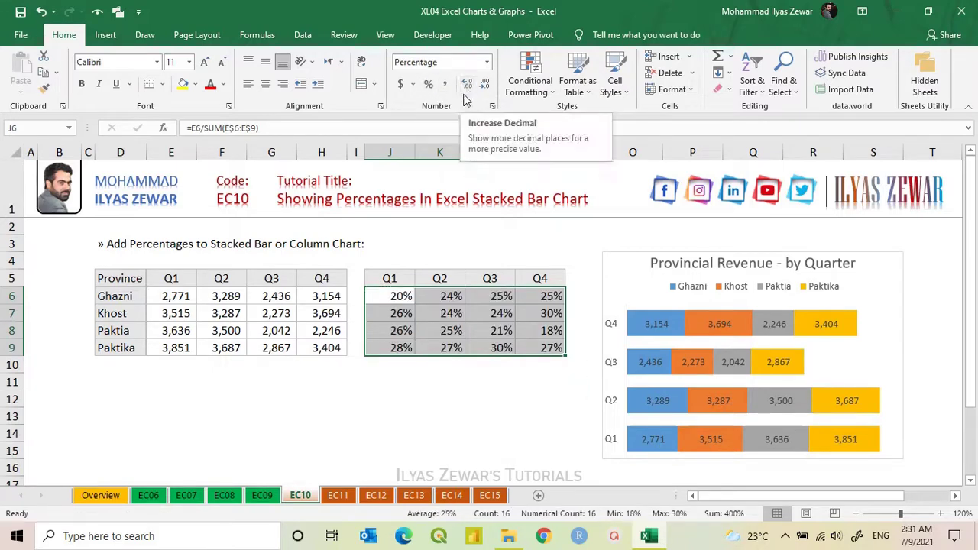
{"action": "left_click", "coordinate": [467, 85]}
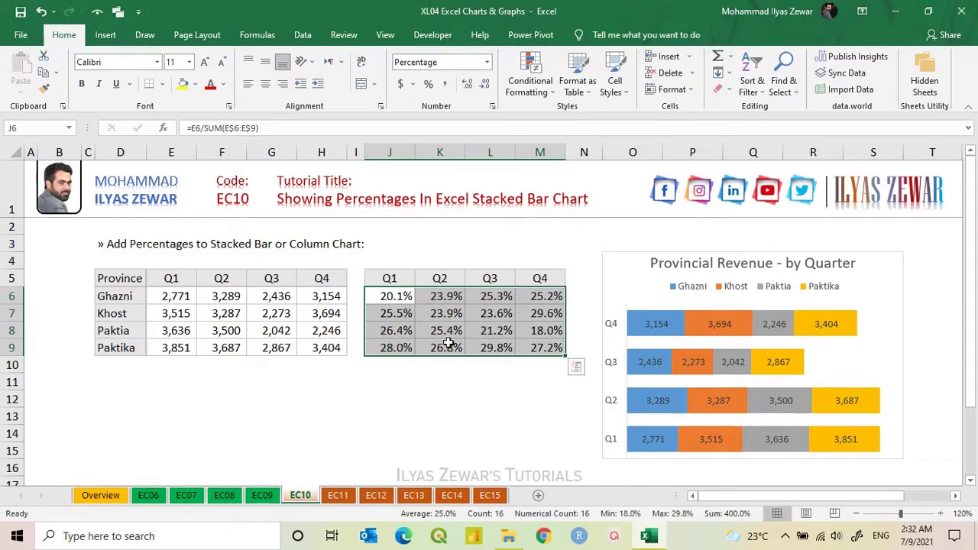
- Add the cell values from J6:M6 to the Ghazni series' data labels, with New Line as the separator
{"action": "left_click", "coordinate": [657, 324]}
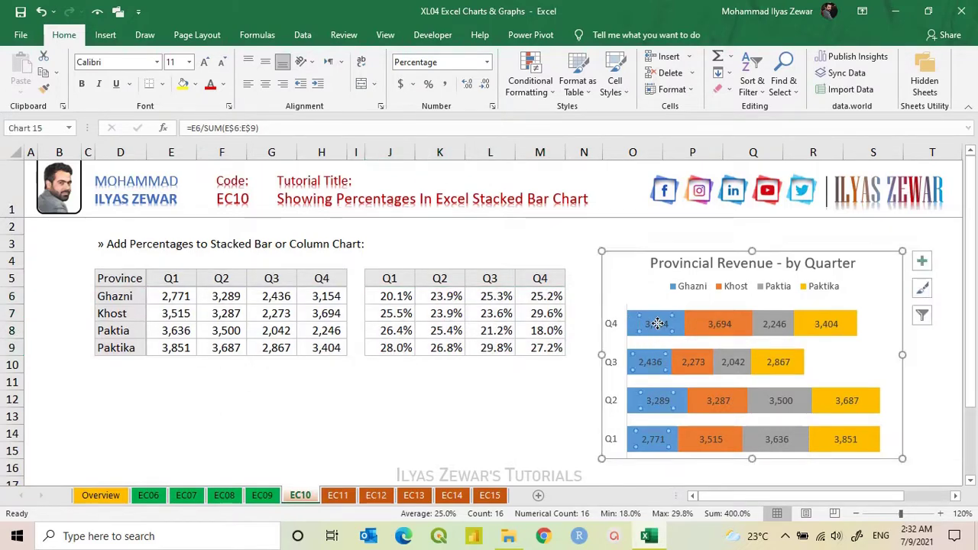
{"action": "double_click", "coordinate": [656, 323]}
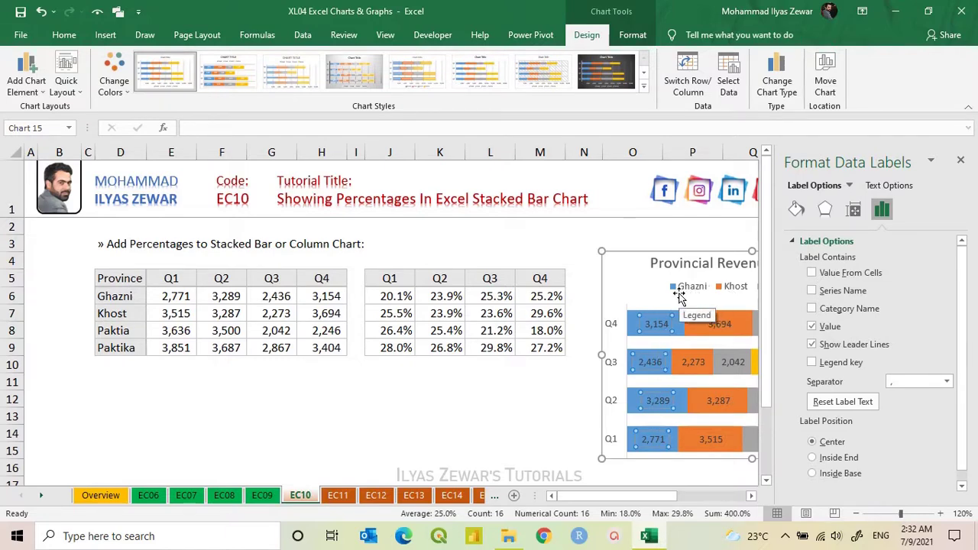
{"action": "left_click", "coordinate": [812, 273]}
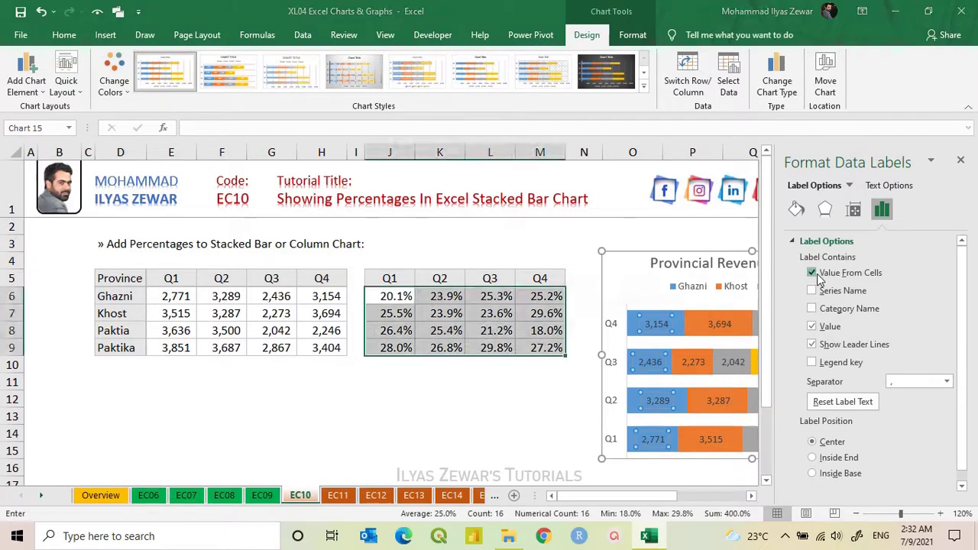
{"action": "left_click", "coordinate": [716, 285]}
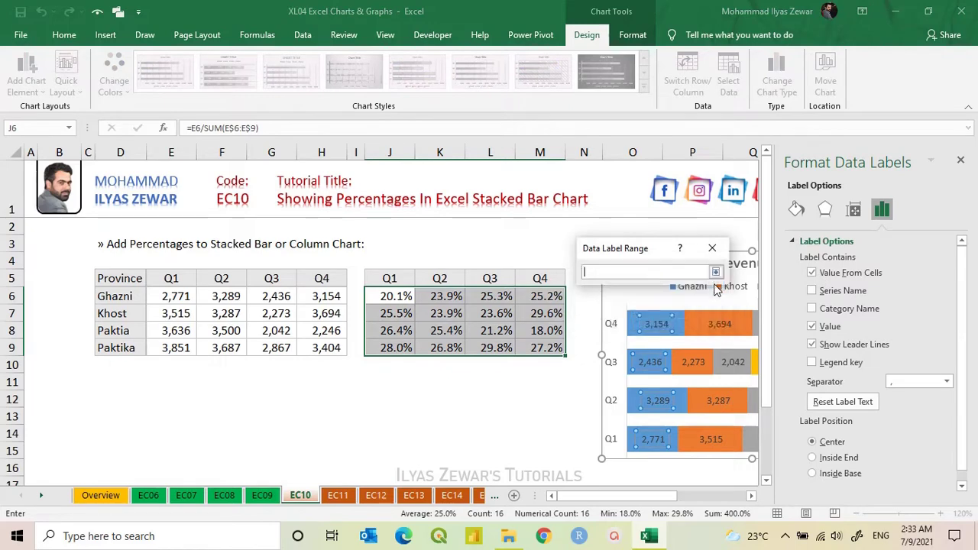
{"action": "left_click_drag", "start_coordinate": [402, 296], "coordinate": [555, 296]}
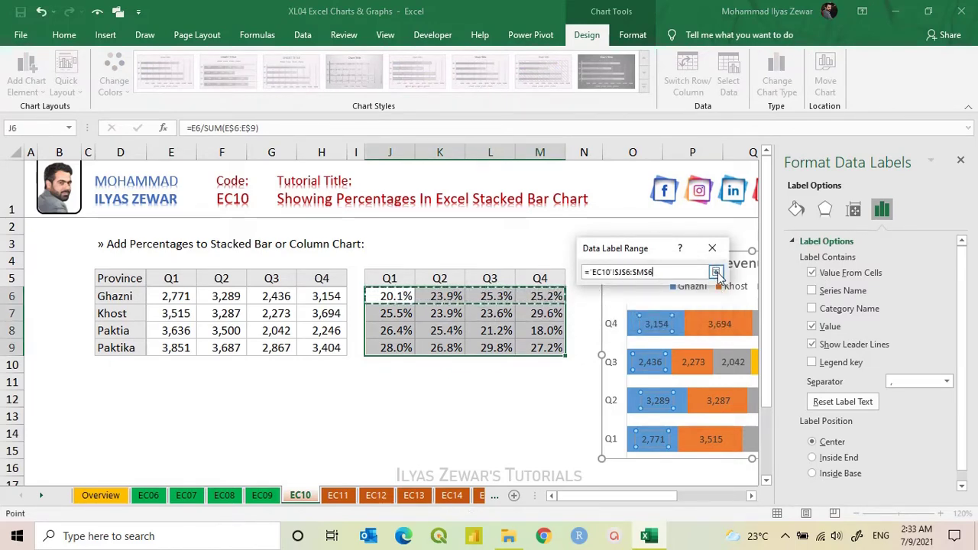
{"action": "left_click", "coordinate": [716, 272]}
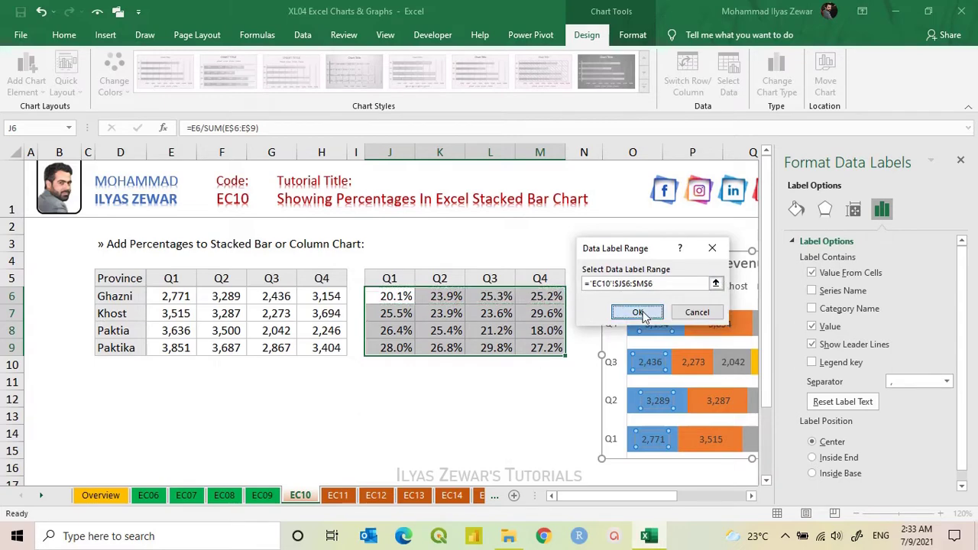
{"action": "left_click", "coordinate": [638, 312]}
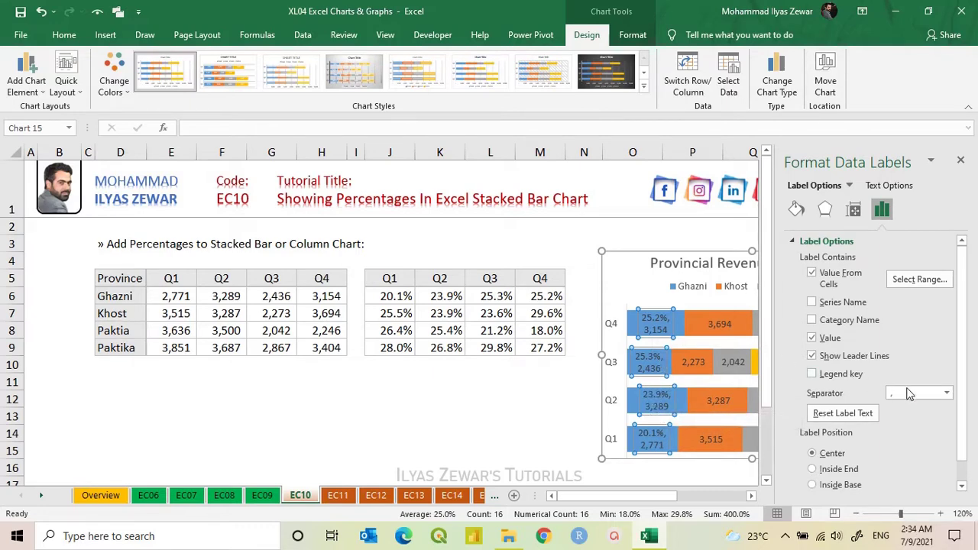
{"action": "left_click", "coordinate": [947, 395]}
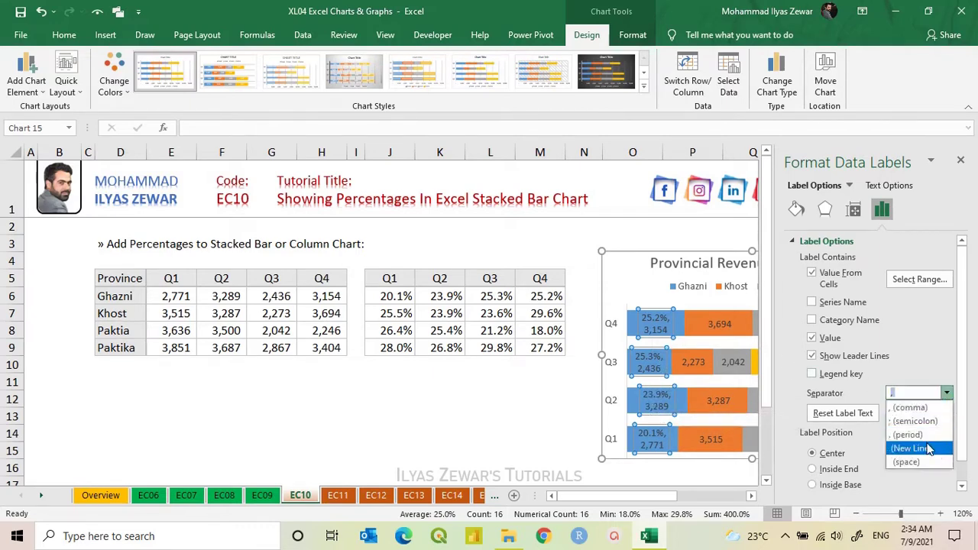
{"action": "left_click", "coordinate": [924, 445]}
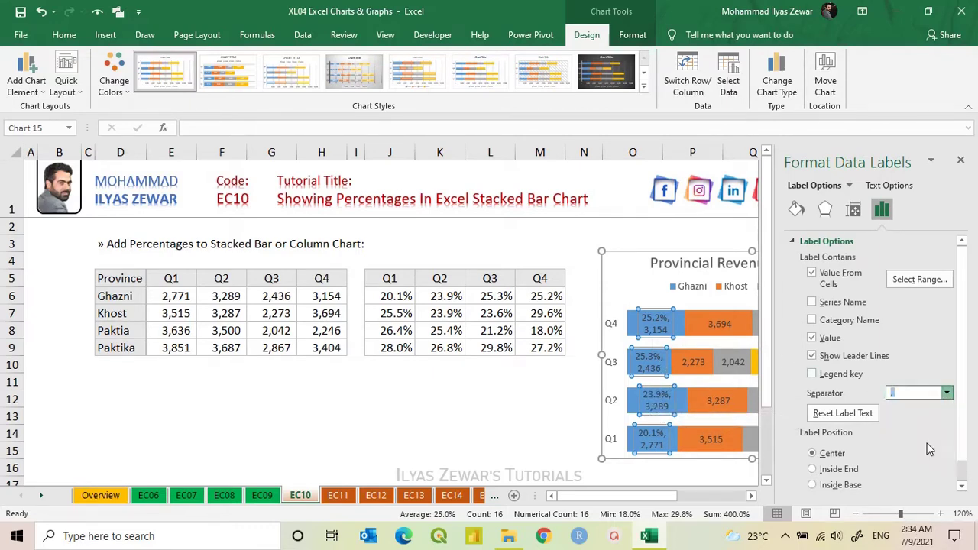
- Add the cell values from J7:M7 to the Khost series' data labels, with New Line as the separator
{"action": "left_click", "coordinate": [722, 323]}
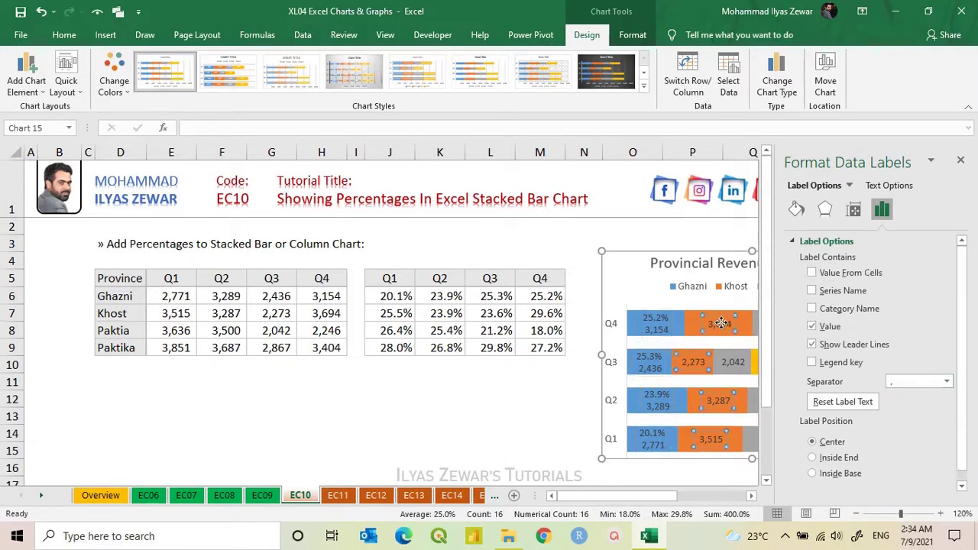
{"action": "left_click", "coordinate": [831, 277]}
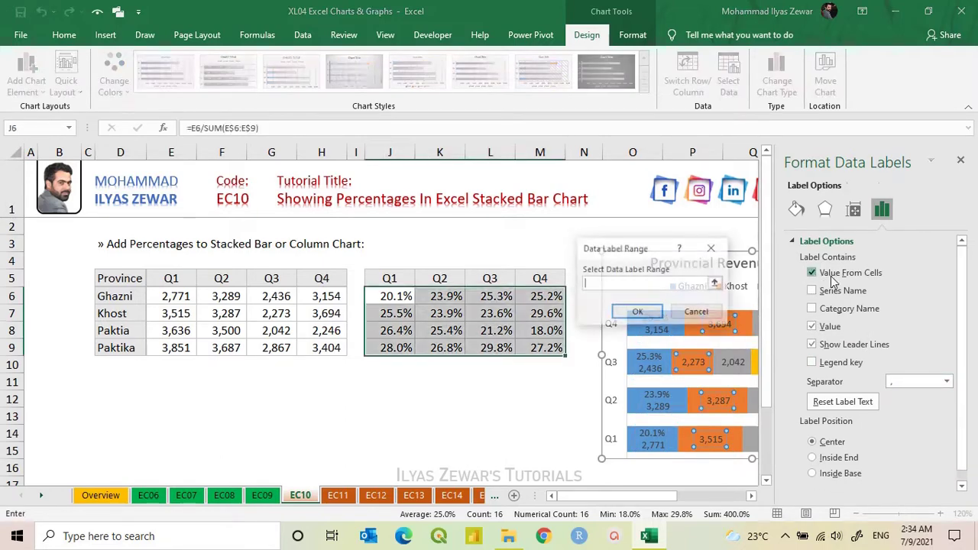
{"action": "left_click", "coordinate": [716, 284]}
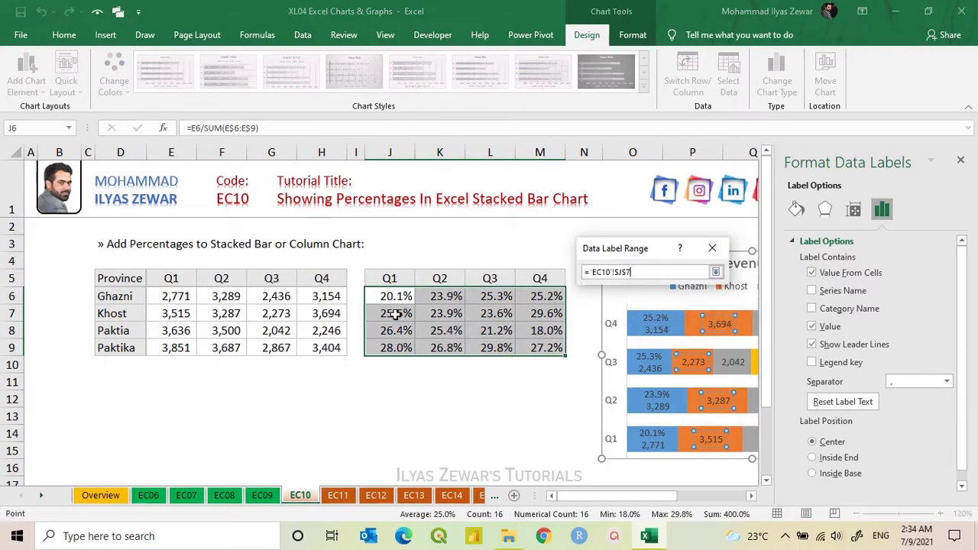
{"action": "left_click_drag", "start_coordinate": [395, 313], "coordinate": [552, 315]}
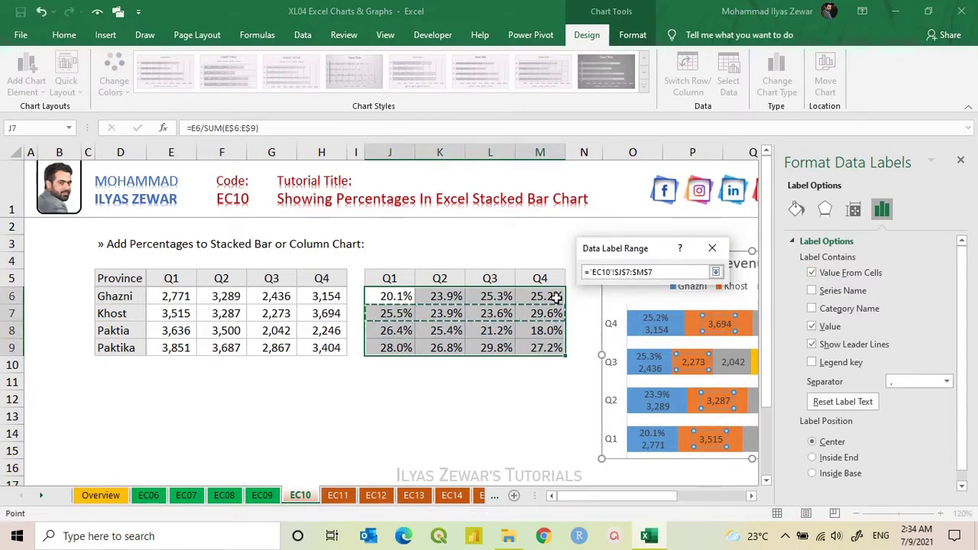
{"action": "left_click", "coordinate": [715, 272]}
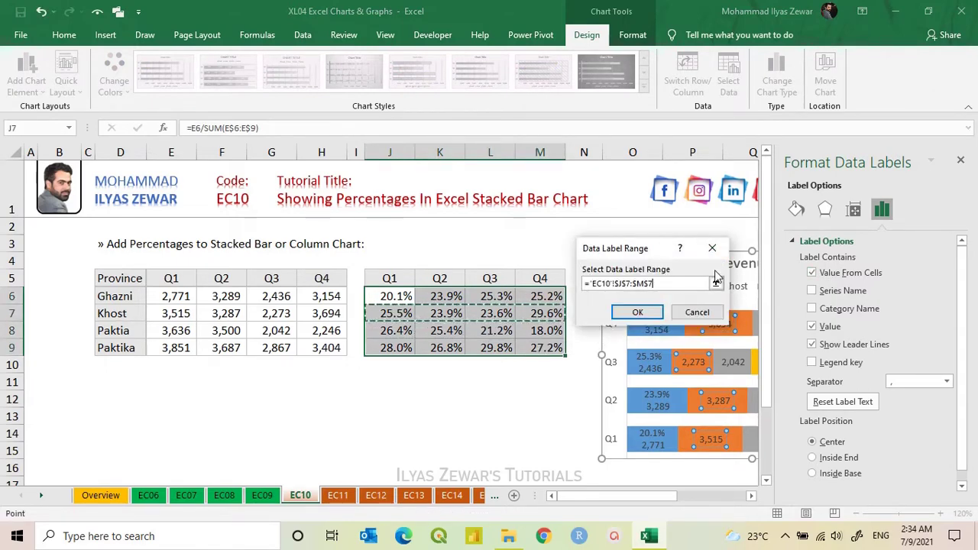
{"action": "left_click", "coordinate": [637, 313]}
{"action": "left_click", "coordinate": [947, 393]}
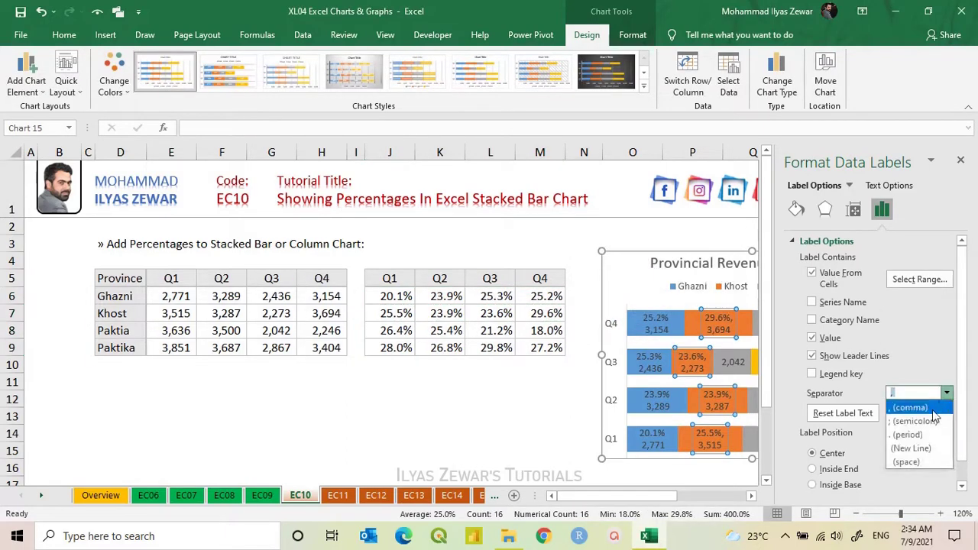
{"action": "left_click", "coordinate": [925, 447]}
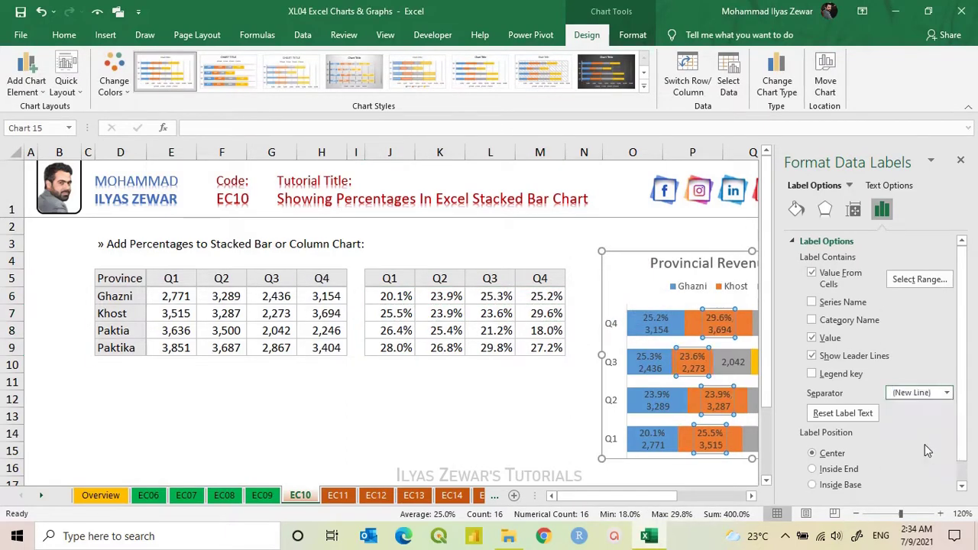
- Add the cell values from J8:M8 to the Paktia series' data labels, with New Line as the separator, and close the label formatting
{"action": "left_click_drag", "start_coordinate": [662, 500], "coordinate": [687, 501]}
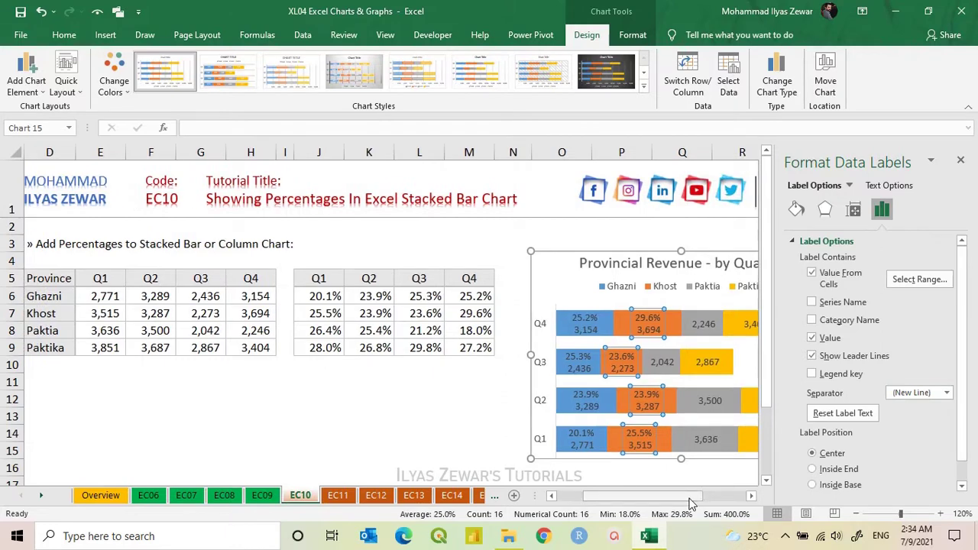
{"action": "left_click", "coordinate": [701, 327]}
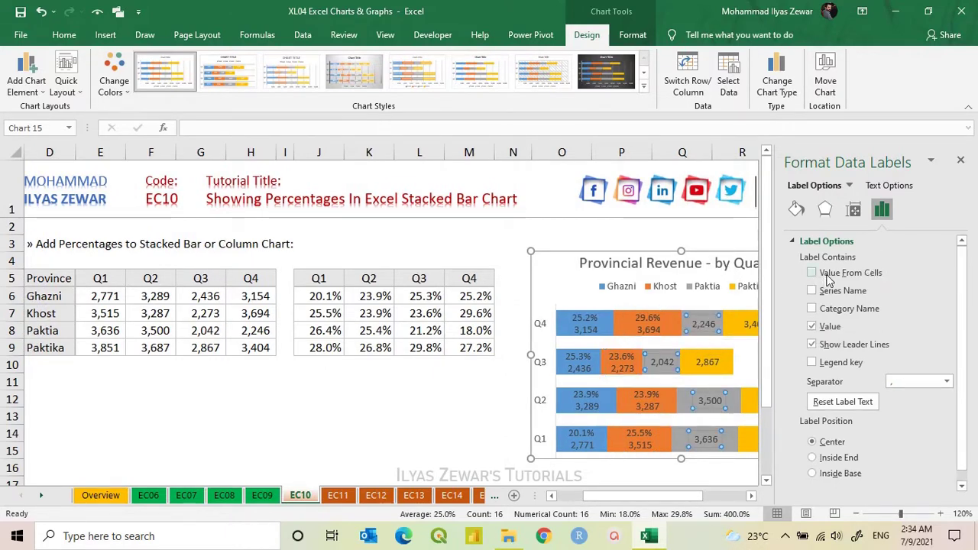
{"action": "left_click", "coordinate": [827, 275]}
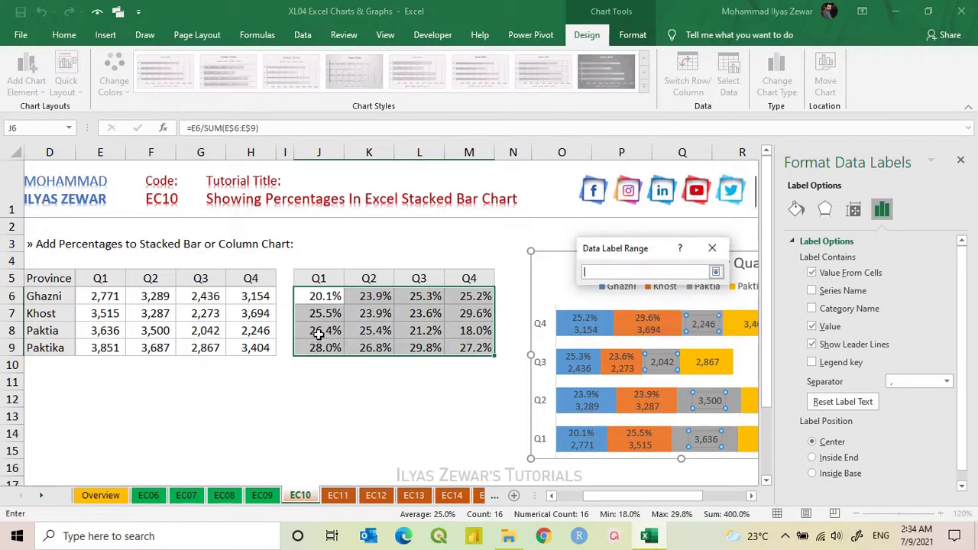
{"action": "left_click_drag", "start_coordinate": [319, 334], "coordinate": [433, 326]}
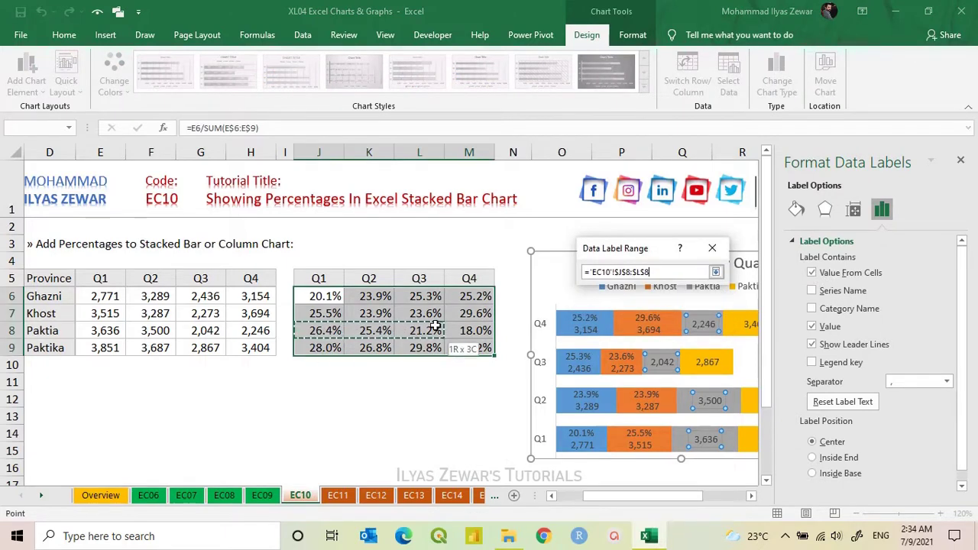
{"action": "left_click", "coordinate": [715, 272]}
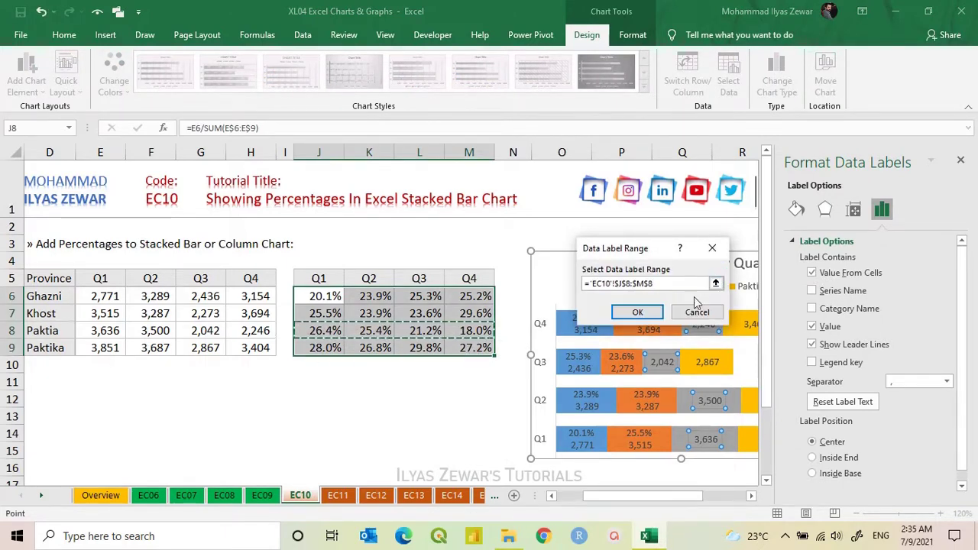
{"action": "left_click", "coordinate": [648, 312]}
{"action": "left_click", "coordinate": [946, 394]}
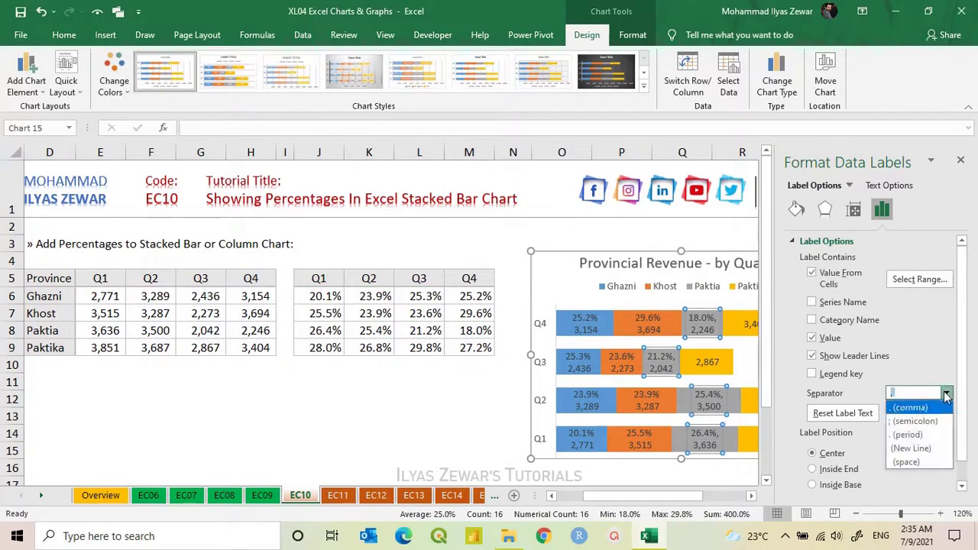
{"action": "left_click", "coordinate": [909, 448]}
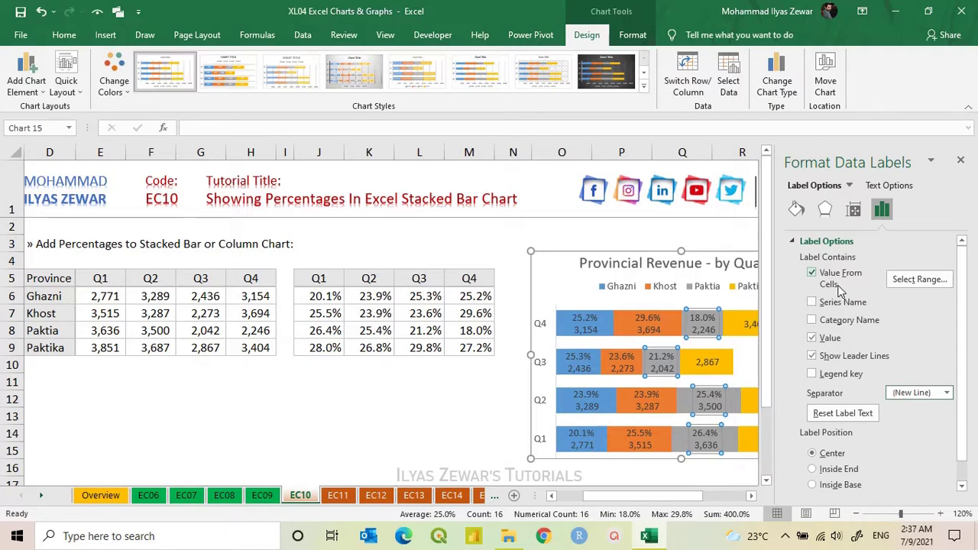
{"action": "left_click", "coordinate": [961, 160]}
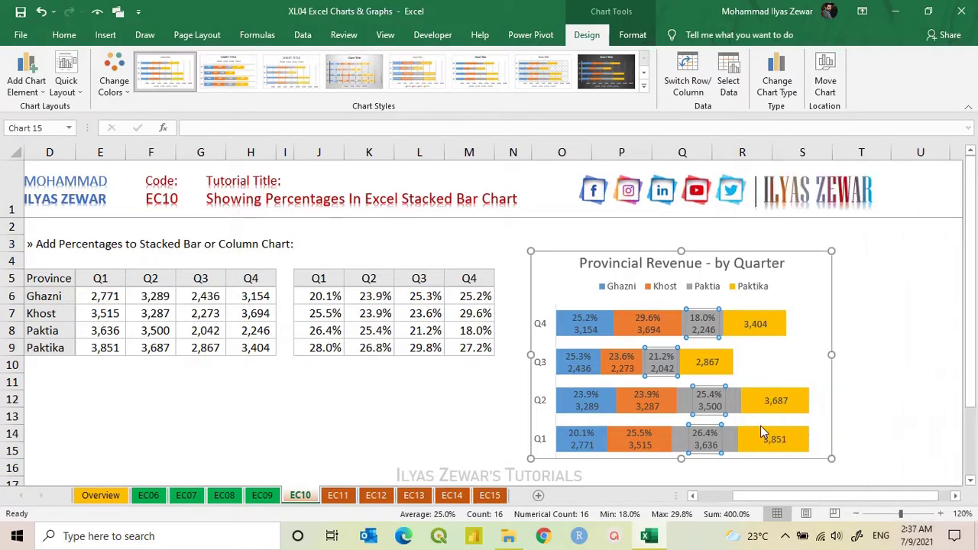
- Copy the province table D6:H9 to D11 and clear the copied numbers in E11:H14
{"action": "left_click_drag", "start_coordinate": [764, 495], "coordinate": [741, 496]}
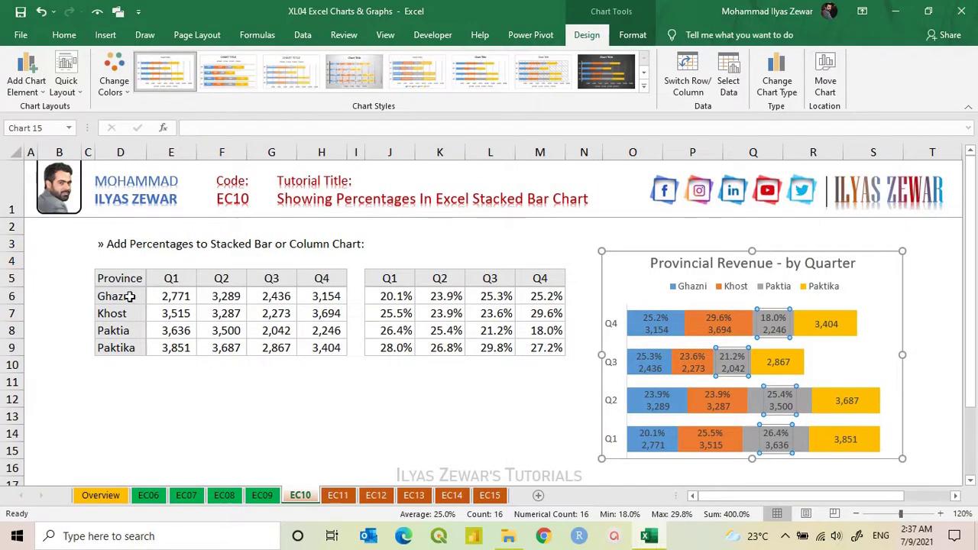
{"action": "left_click_drag", "start_coordinate": [130, 296], "coordinate": [317, 344]}
{"action": "key", "text": "ctrl+c"}
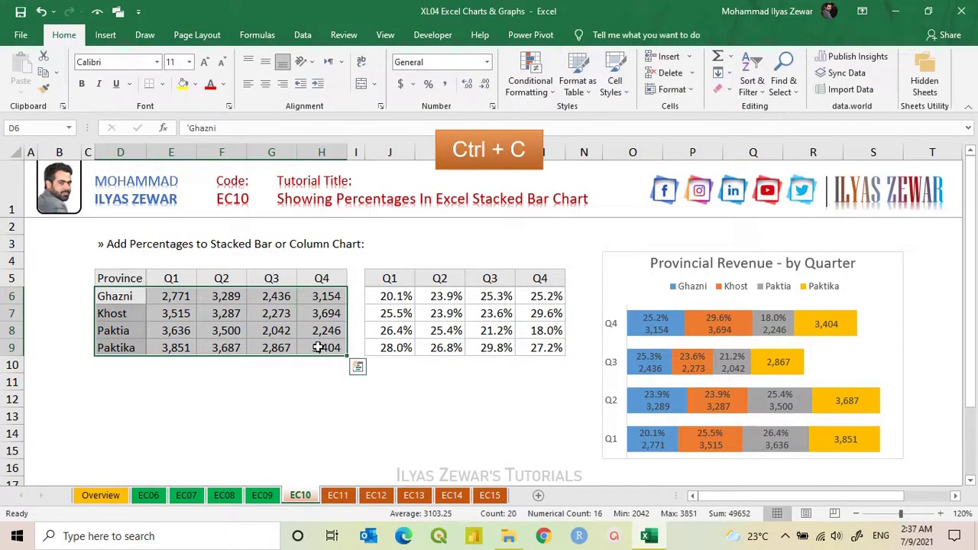
{"action": "left_click", "coordinate": [117, 380]}
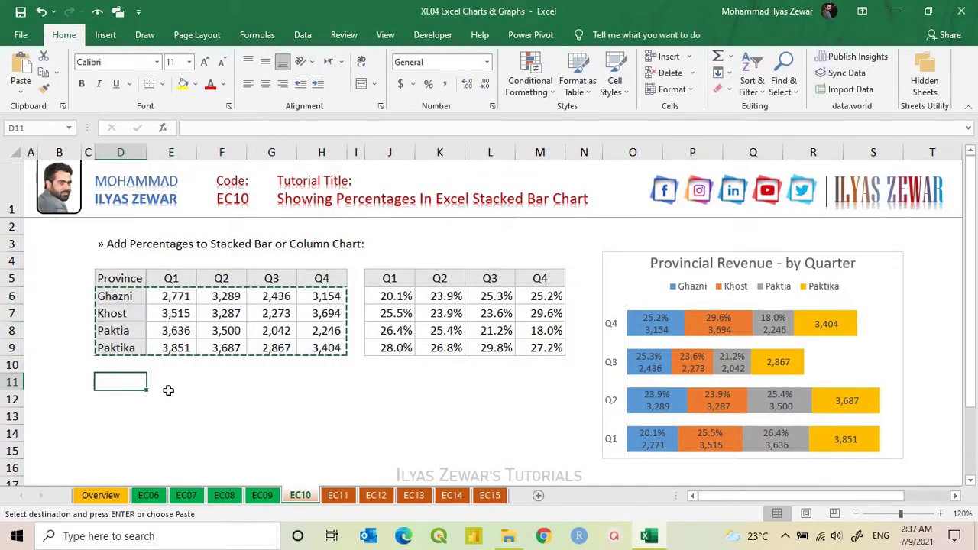
{"action": "key", "text": "ctrl+v"}
{"action": "key", "text": "ctrl"}
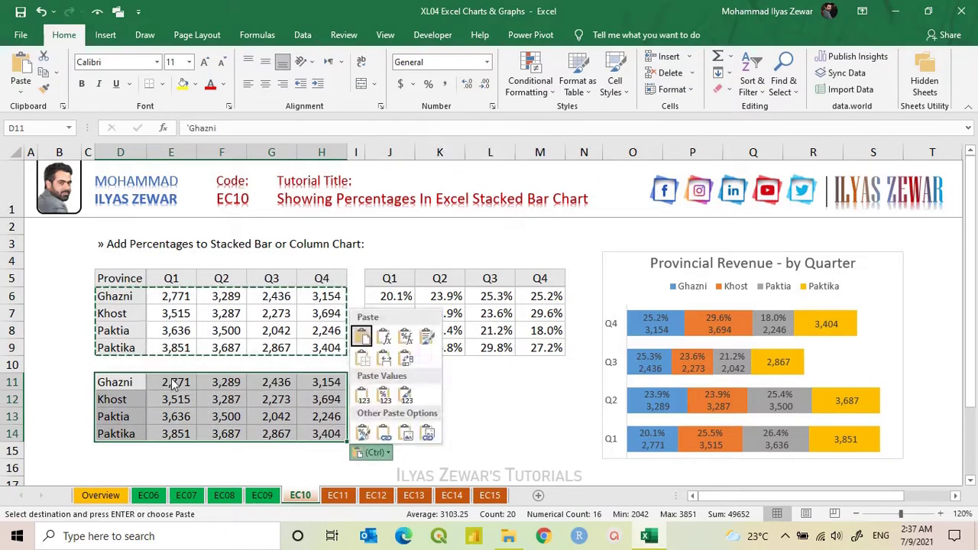
{"action": "key", "text": "Escape"}
{"action": "left_click", "coordinate": [175, 382]}
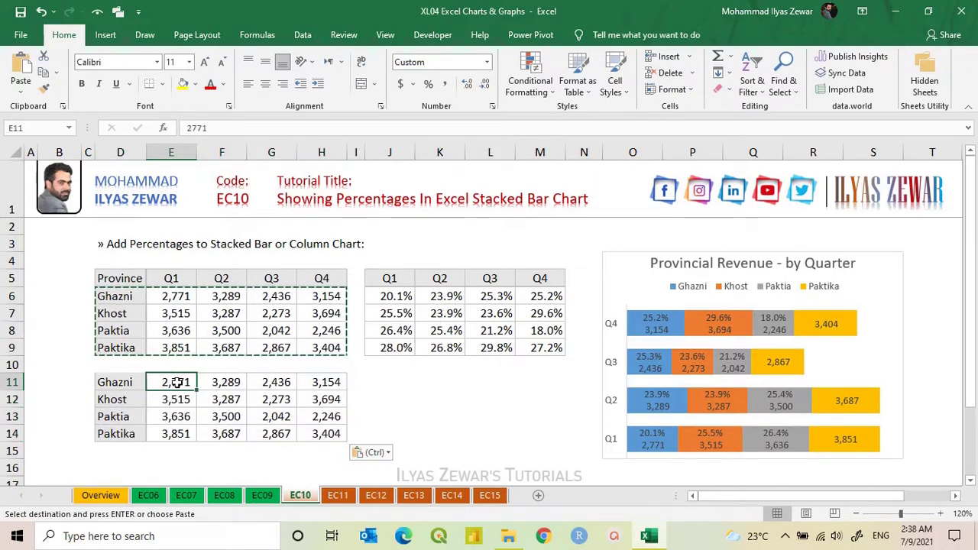
{"action": "left_click_drag", "start_coordinate": [176, 382], "coordinate": [322, 432]}
{"action": "key", "text": "Delete"}
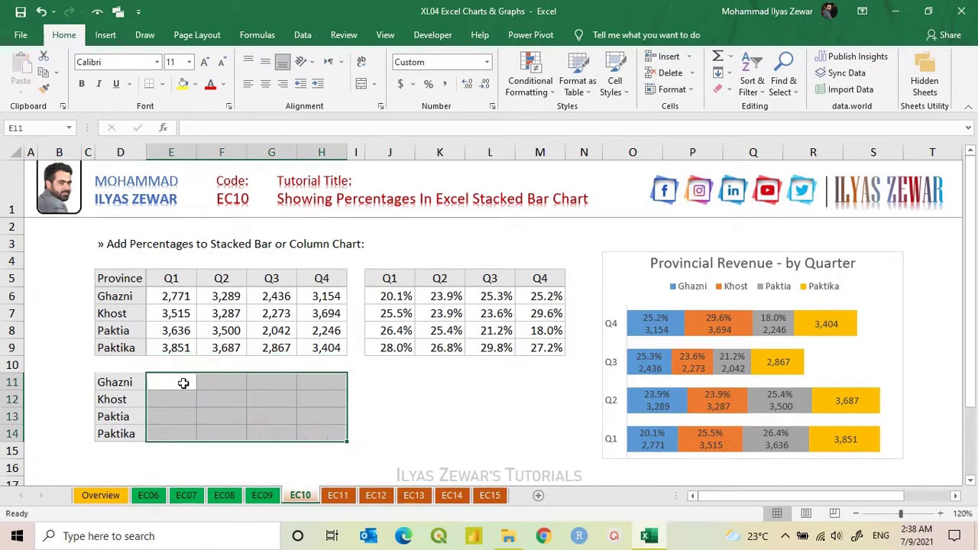
- Enter the formula =E6&" "&J6 in cell E11 to join Ghazni's Q1 value and percentage
{"action": "left_click", "coordinate": [184, 383]}
{"action": "type", "text": "="}
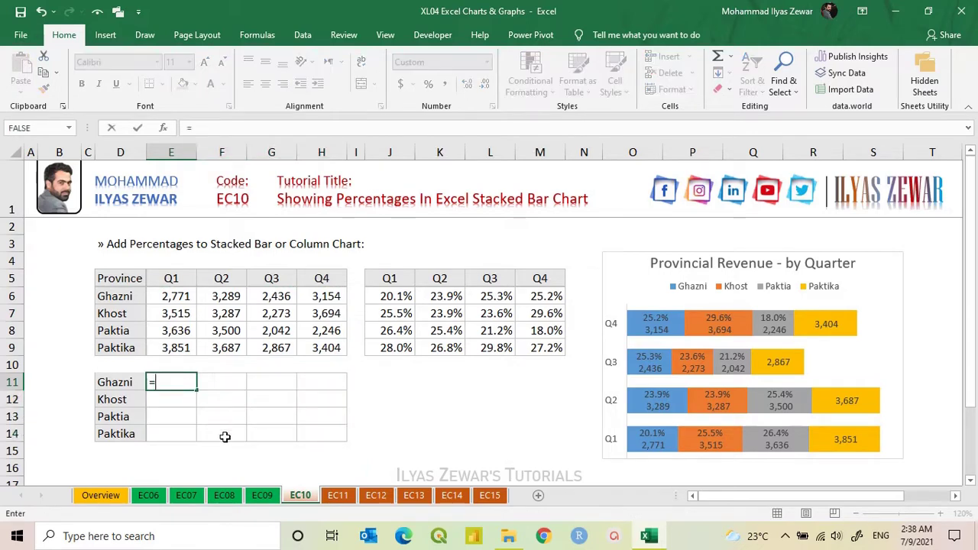
{"action": "left_click", "coordinate": [175, 296]}
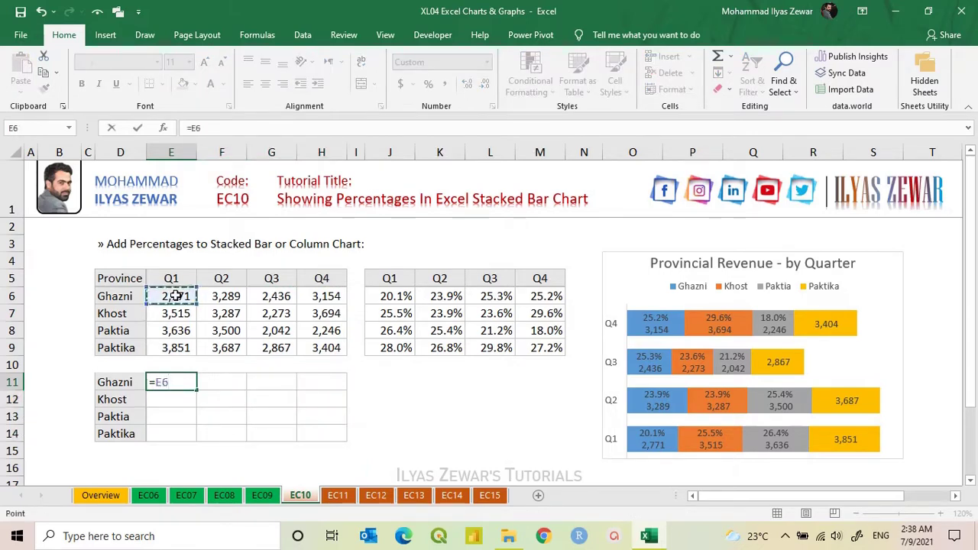
{"action": "type", "text": "&\""}
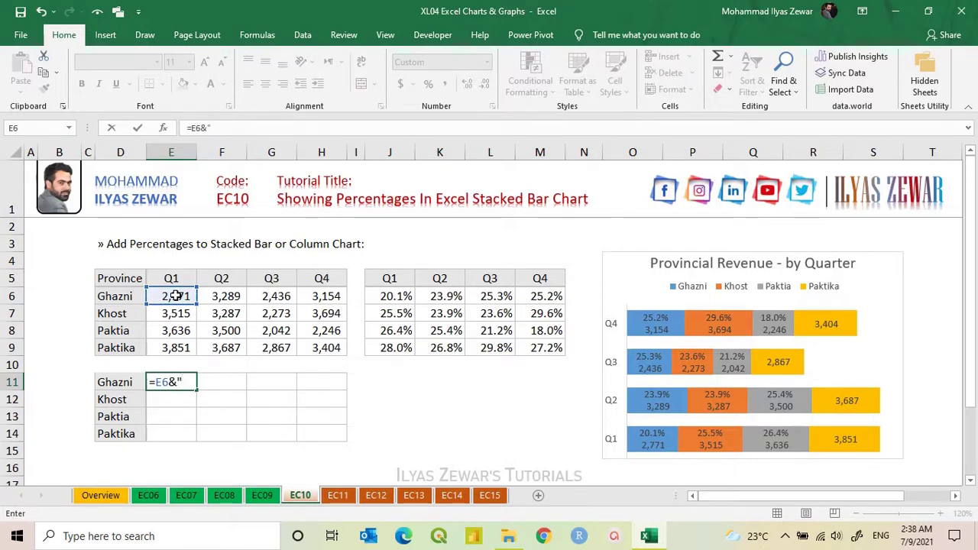
{"action": "type", "text": " \"&"}
{"action": "left_click", "coordinate": [392, 298]}
{"action": "key", "text": "Return"}
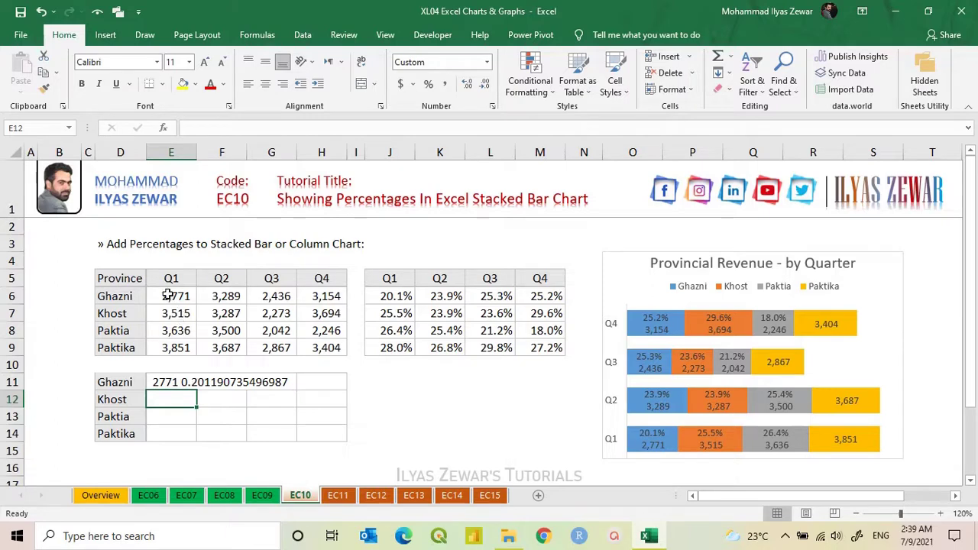
- Wrap the E6 reference in the E11 formula in a TEXT function with the format "#,##"
{"action": "double_click", "coordinate": [168, 381]}
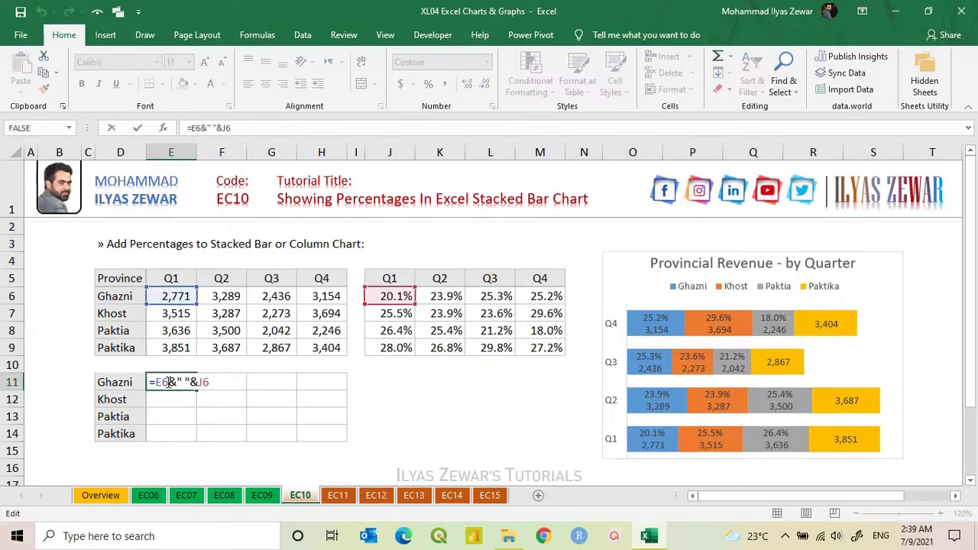
{"action": "left_click", "coordinate": [156, 382]}
{"action": "type", "text": "text"}
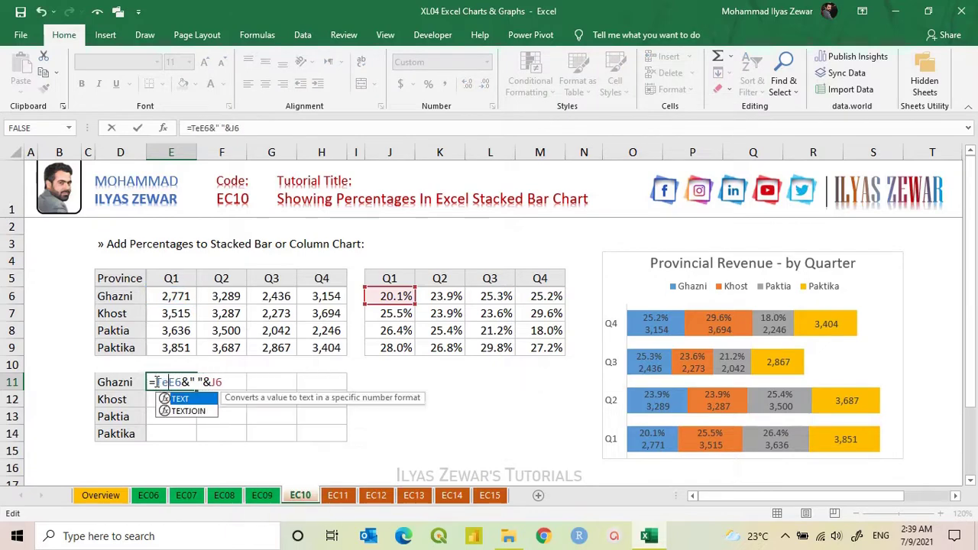
{"action": "key", "text": "Tab"}
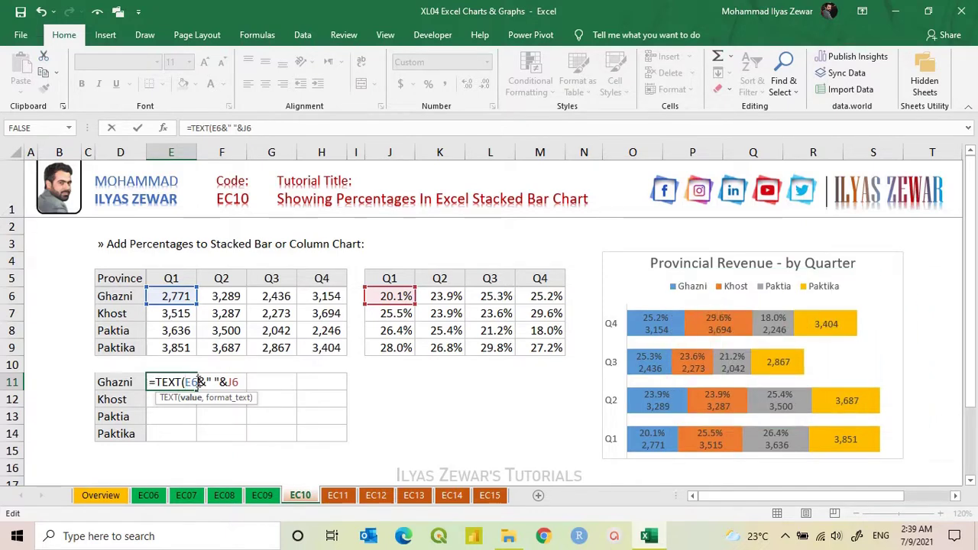
{"action": "type", "text": ",\""}
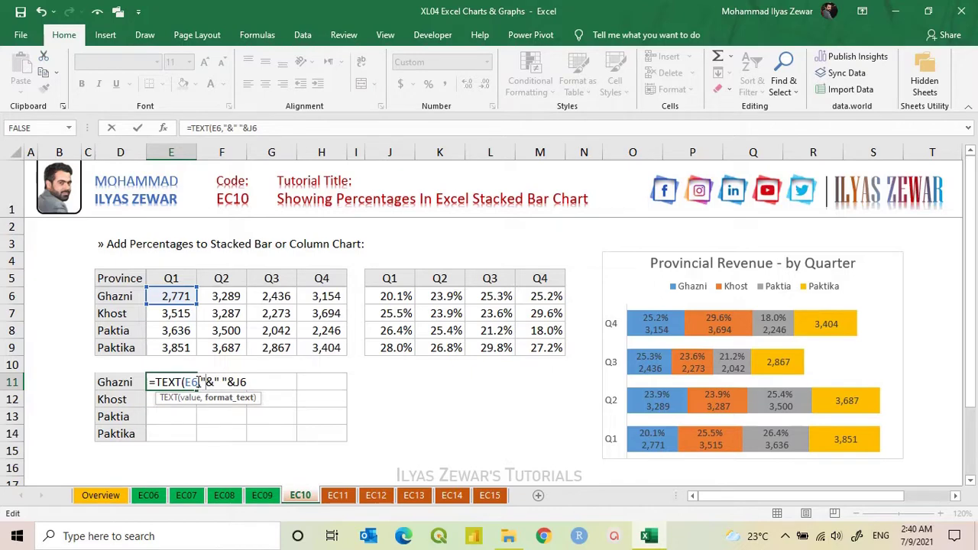
{"action": "type", "text": "#,##"}
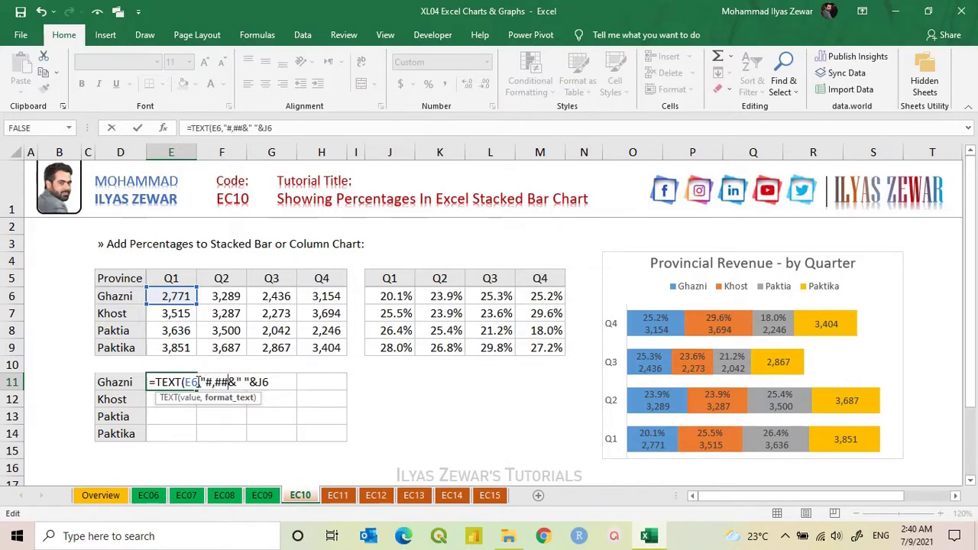
{"action": "type", "text": "\")&\" \"&"}
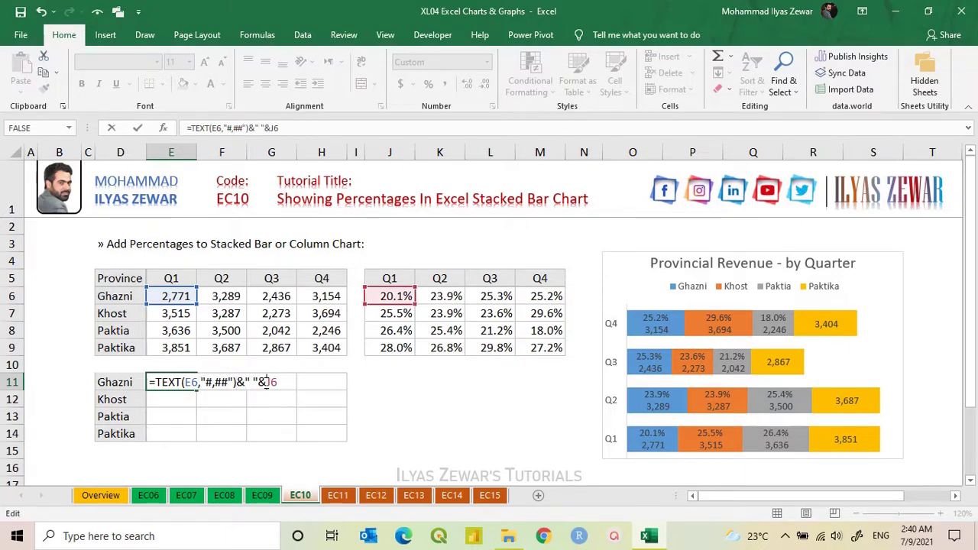
- Wrap the J6 reference in E11 in TEXT with the format "#.#%" and fill the formula across E11:H14
{"action": "type", "text": "TEXT(J6"}
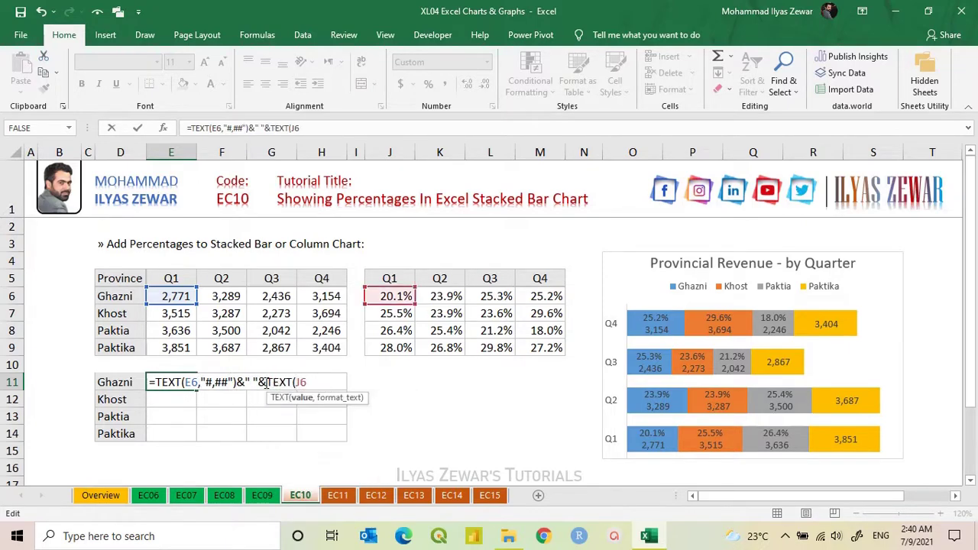
{"action": "type", "text": ",\"#."}
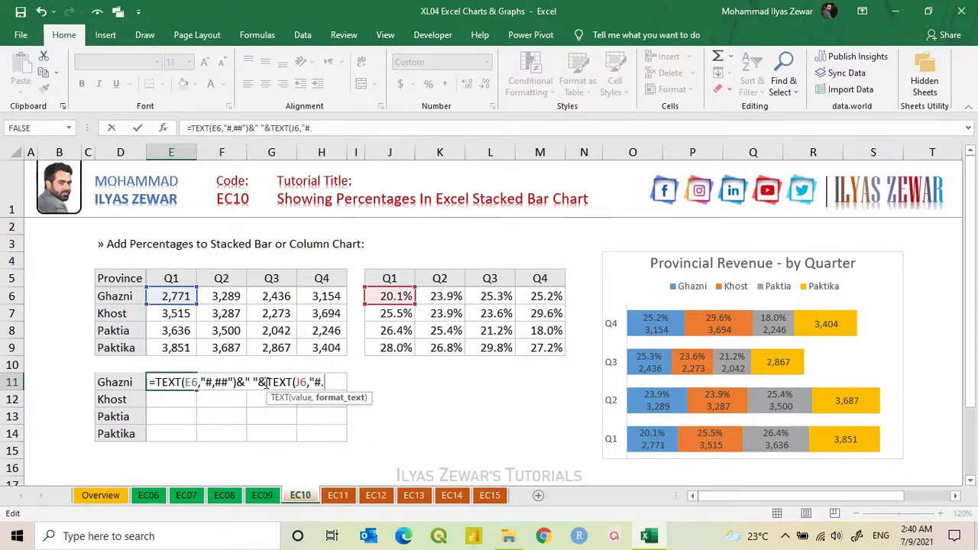
{"action": "type", "text": "#%"}
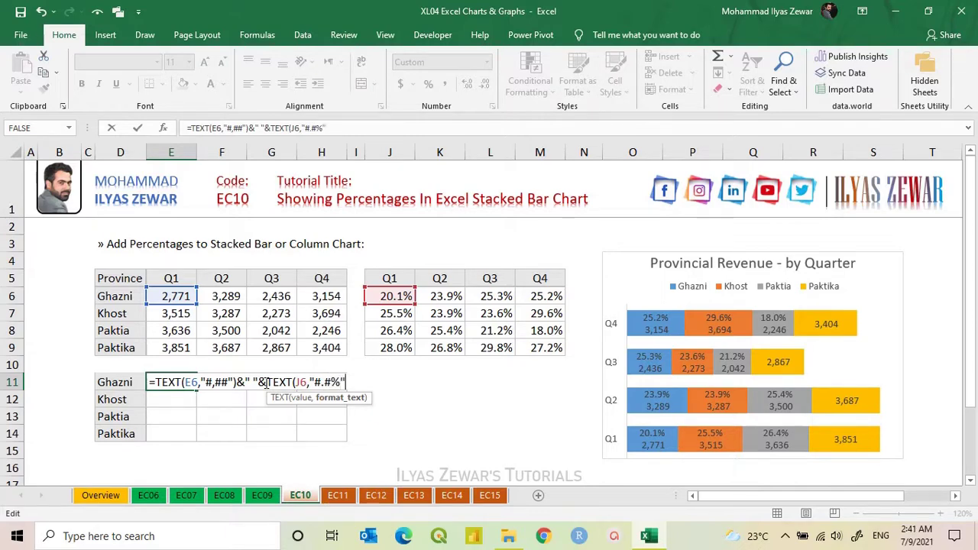
{"action": "type", "text": "\")"}
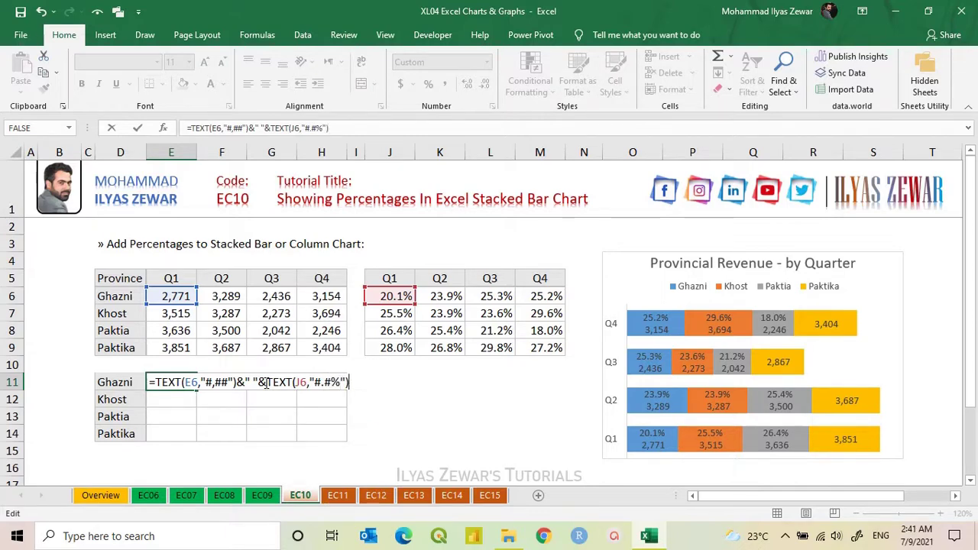
{"action": "key", "text": "Return"}
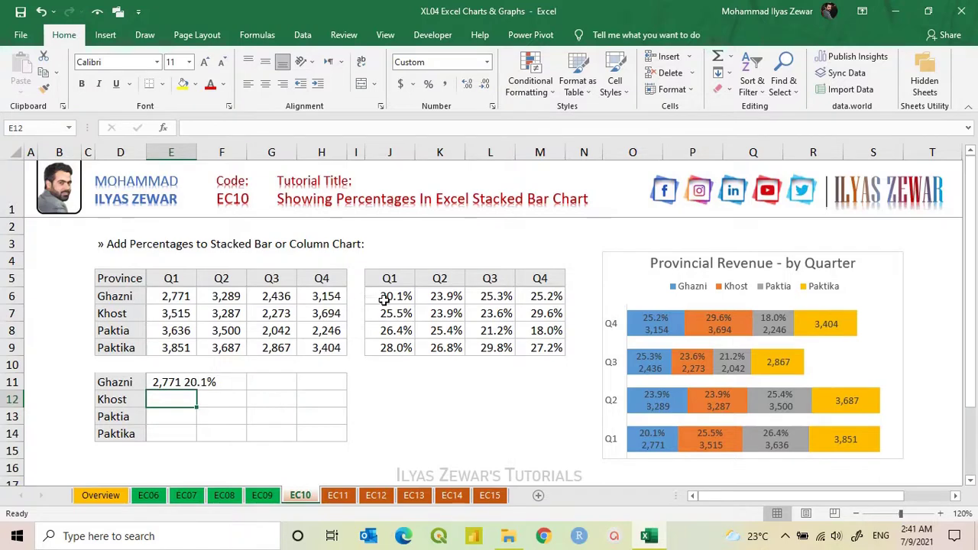
{"action": "left_click", "coordinate": [181, 386]}
{"action": "left_click_drag", "start_coordinate": [198, 390], "coordinate": [343, 440]}
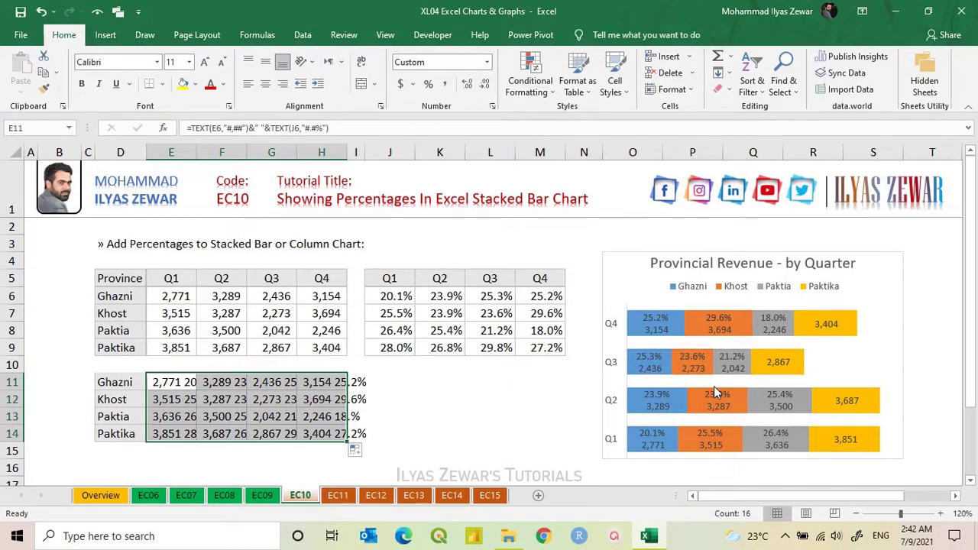
- Link the Paktika series' Q4 data label alone to cell H14 with the formula ='EC10'!$H$14
{"action": "left_click", "coordinate": [826, 328]}
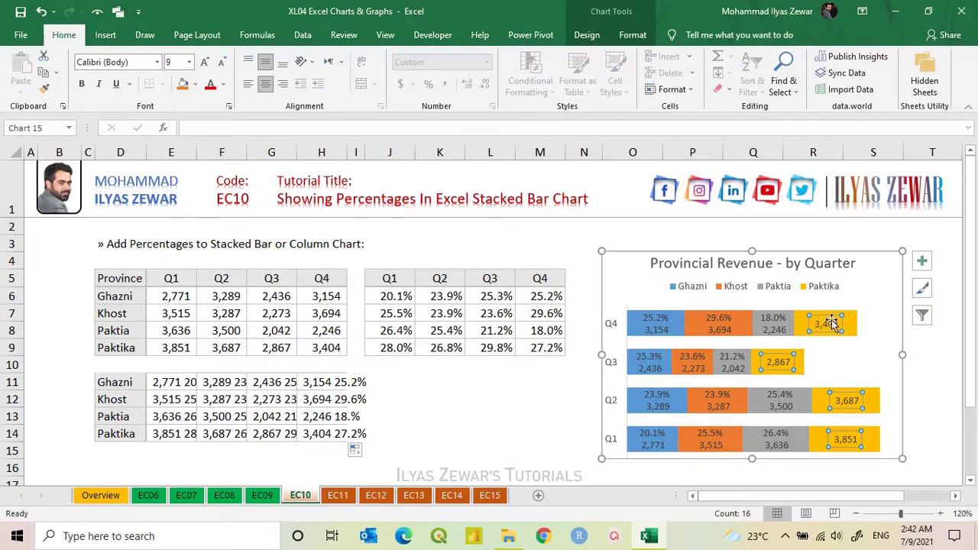
{"action": "left_click", "coordinate": [828, 325]}
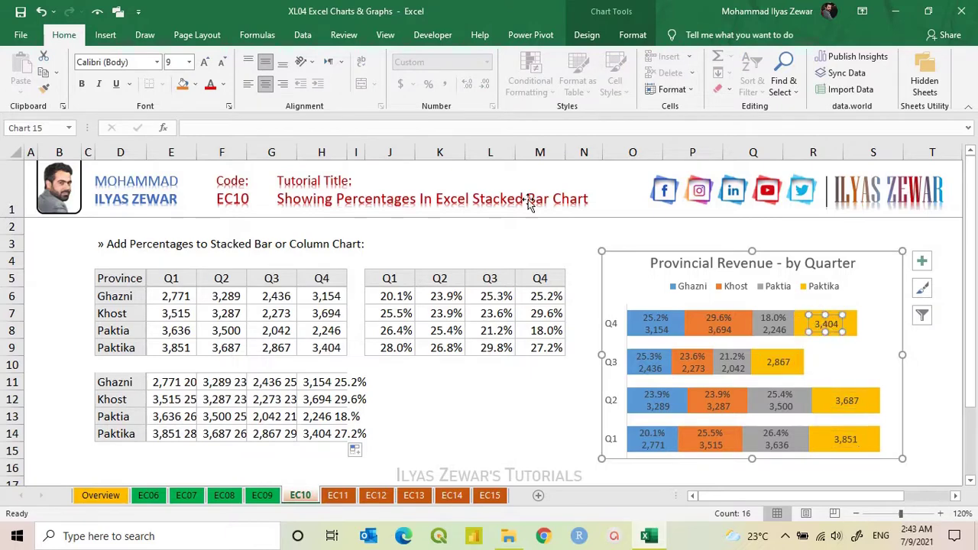
{"action": "left_click", "coordinate": [314, 129]}
{"action": "type", "text": "="}
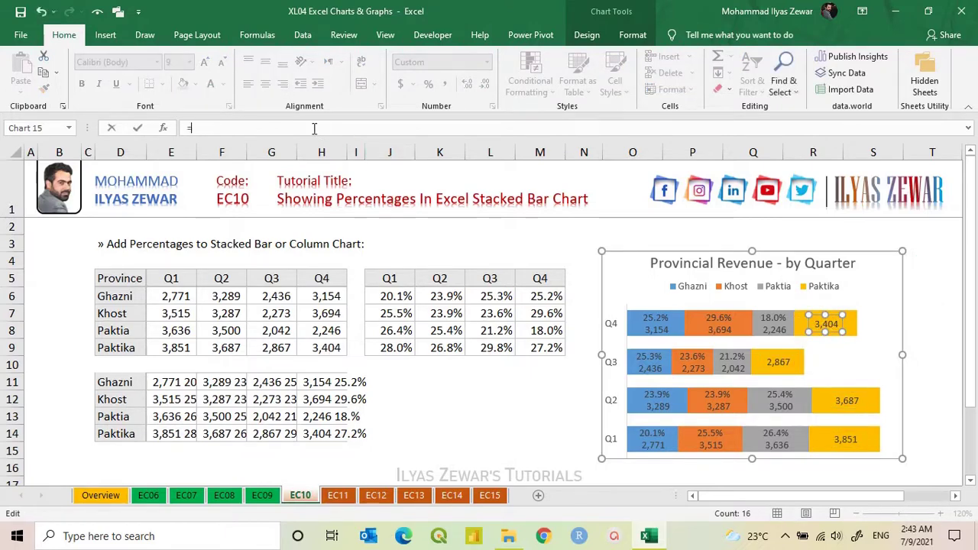
{"action": "left_click", "coordinate": [322, 433]}
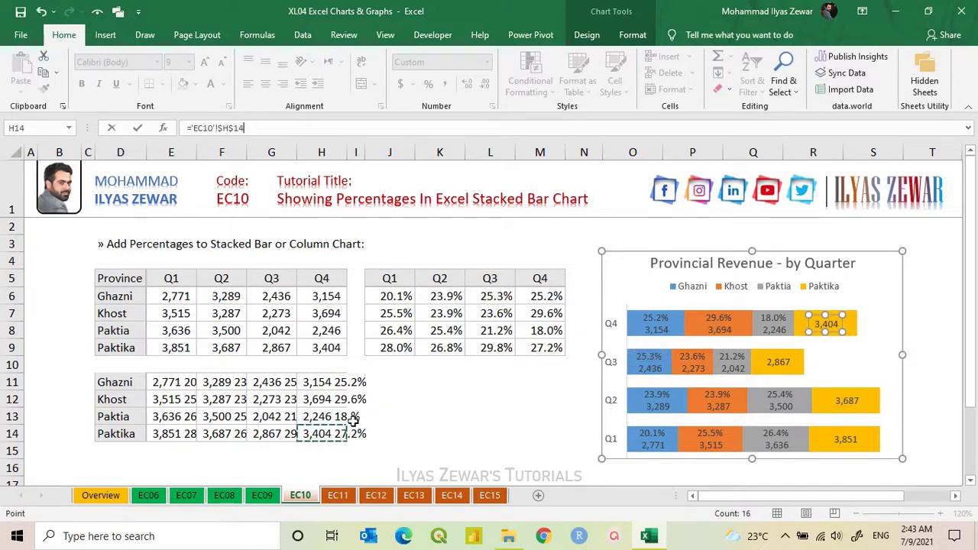
{"action": "key", "text": "Return"}
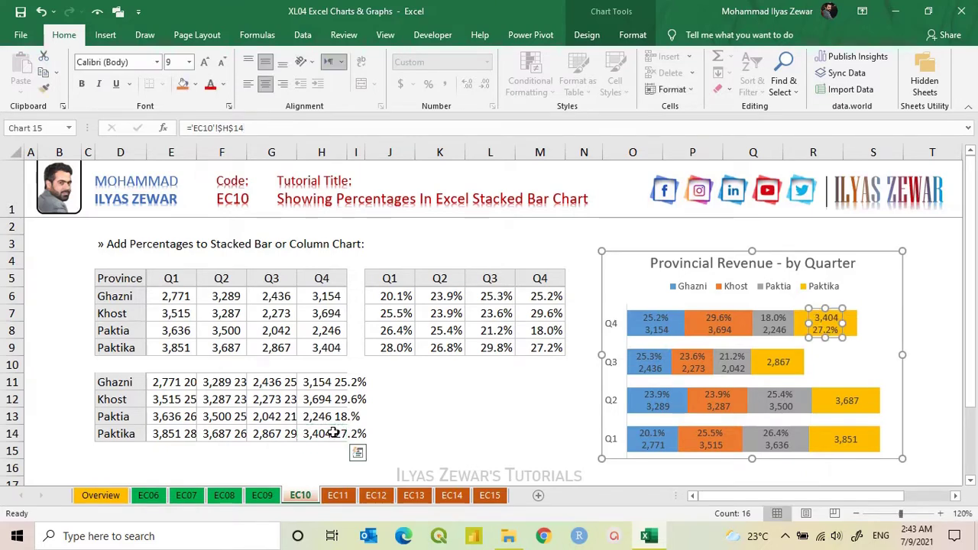
- Link the Paktika series' Q3 data label alone to cell G14 with the formula ='EC10'!$G$14
{"action": "left_click", "coordinate": [777, 364]}
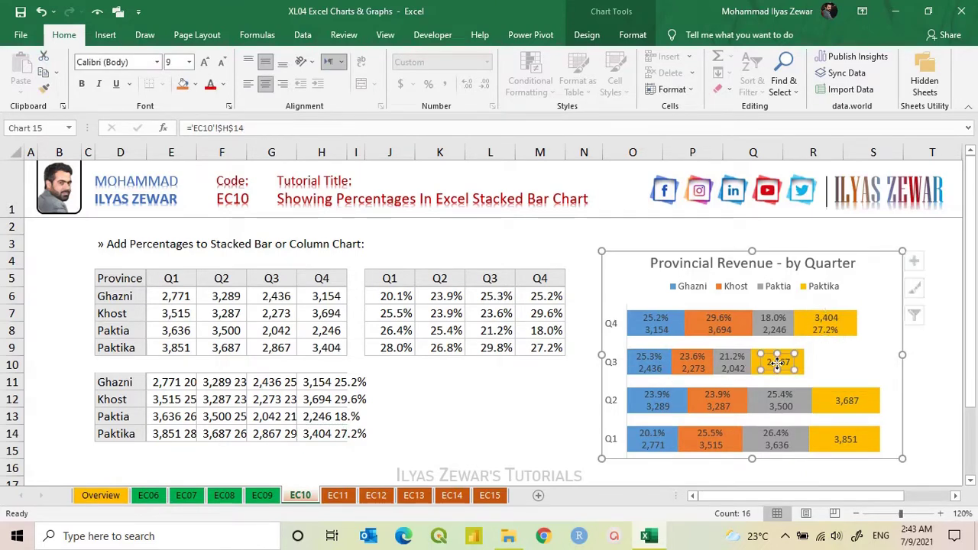
{"action": "left_click", "coordinate": [305, 131]}
{"action": "type", "text": "="}
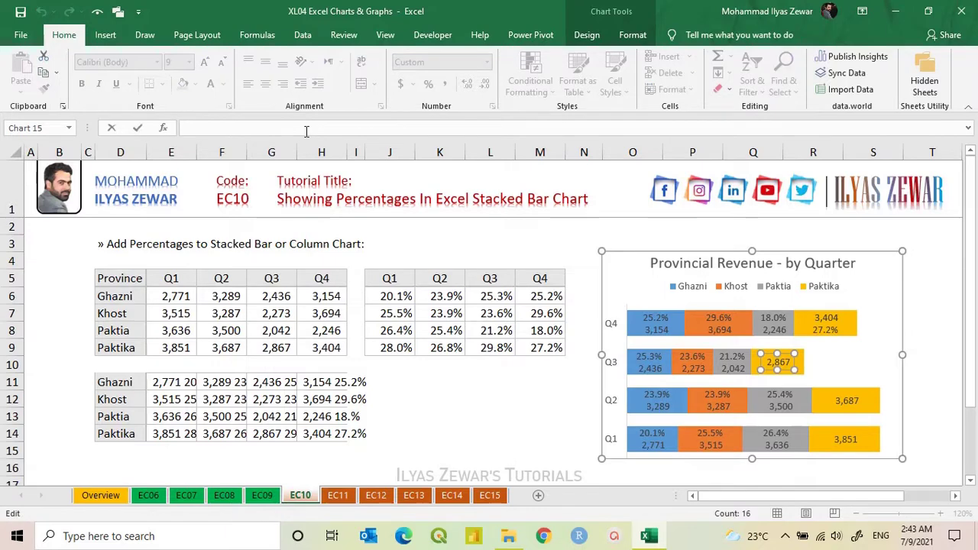
{"action": "left_click", "coordinate": [273, 433]}
{"action": "key", "text": "Return"}
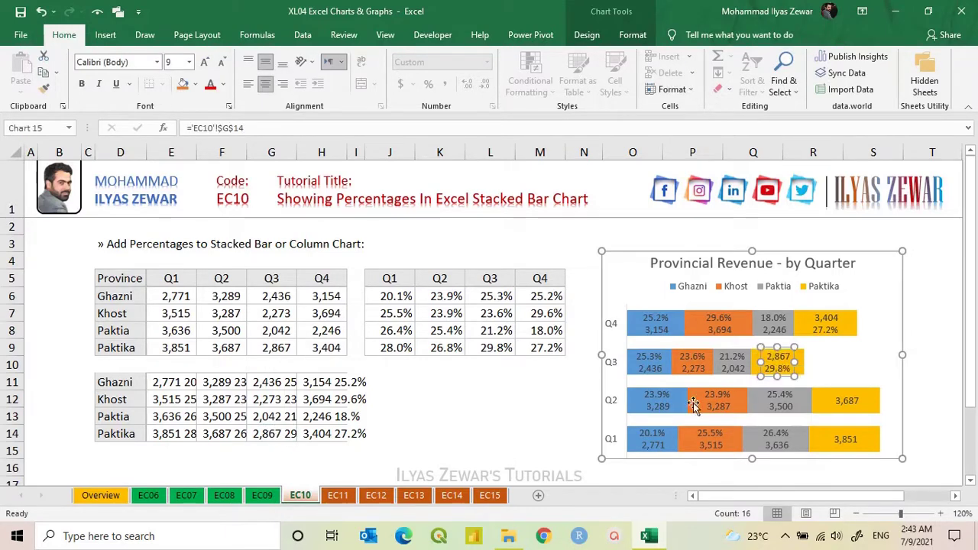
- Link the Paktika series' Q2 data label alone to cell F14 with the formula ='EC10'!$F$14
{"action": "left_click", "coordinate": [847, 403]}
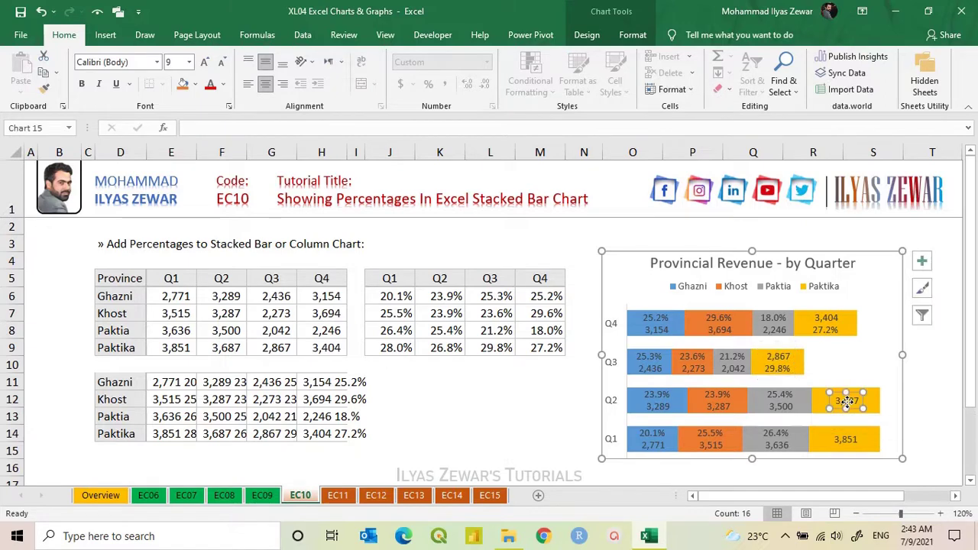
{"action": "left_click", "coordinate": [302, 128]}
{"action": "type", "text": "="}
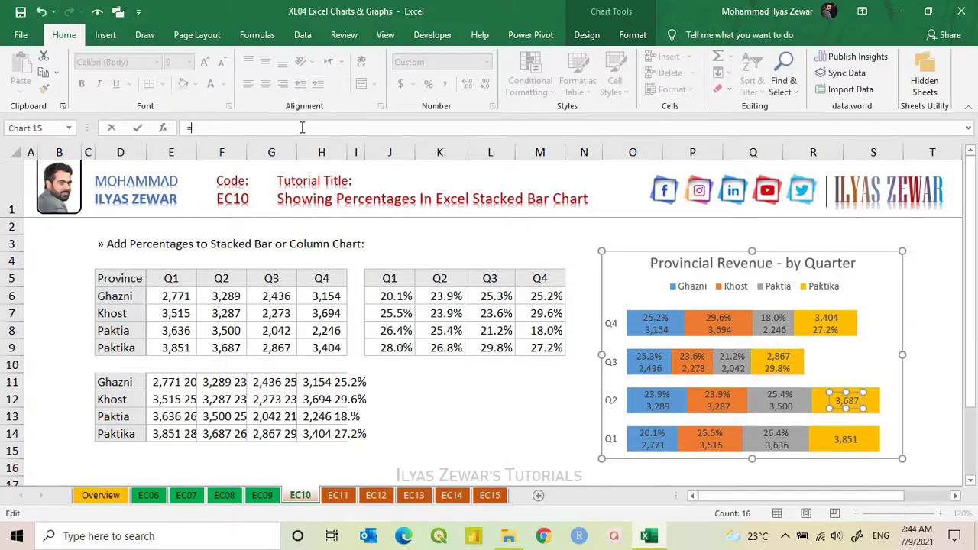
{"action": "left_click", "coordinate": [228, 433]}
{"action": "key", "text": "Return"}
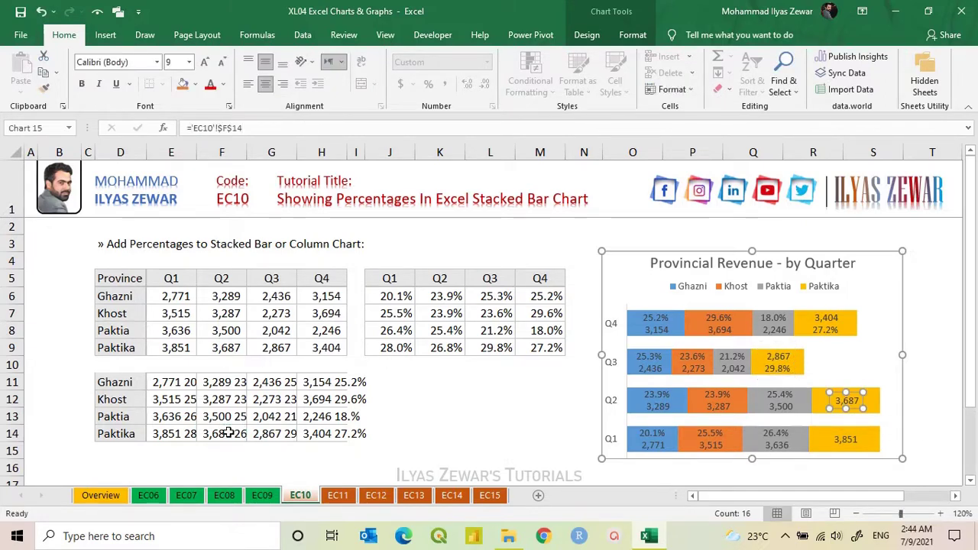
- Link the Paktika series' Q1 data label alone to cell E14 with the formula ='EC10'!$E$14
{"action": "left_click", "coordinate": [850, 440]}
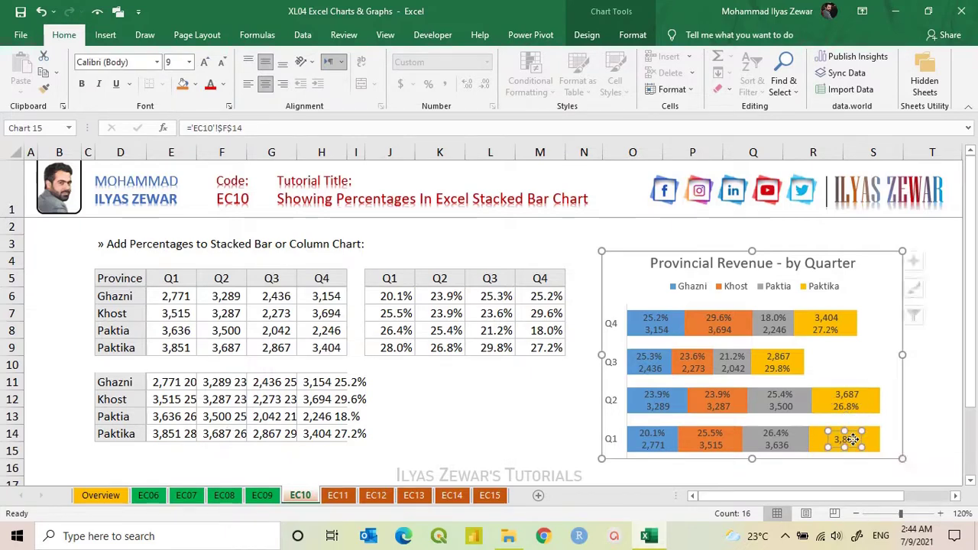
{"action": "left_click", "coordinate": [291, 128]}
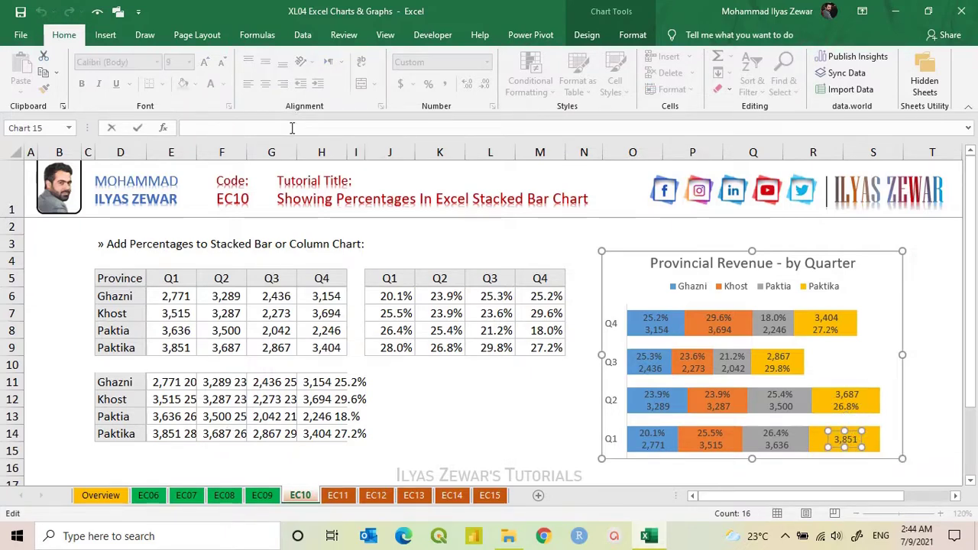
{"action": "type", "text": "="}
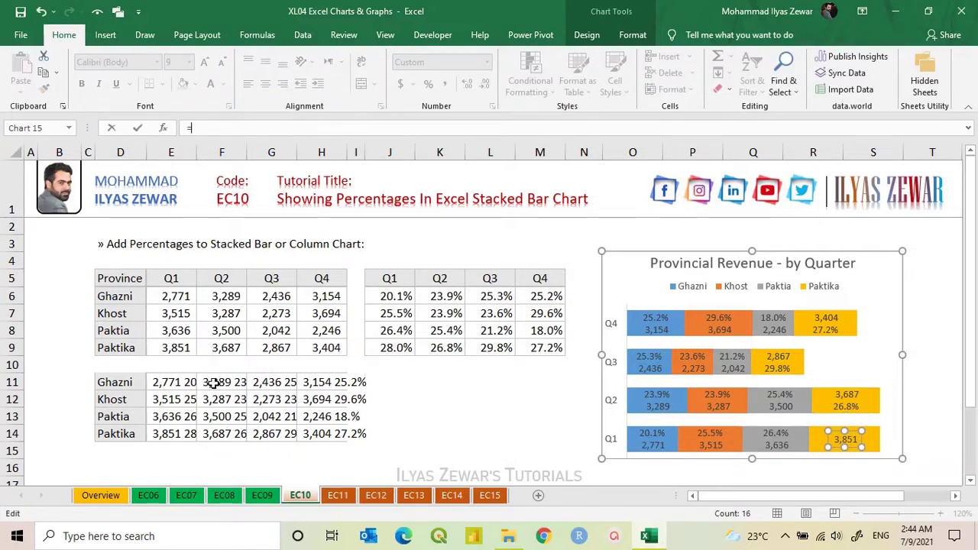
{"action": "left_click", "coordinate": [175, 433]}
{"action": "key", "text": "Return"}
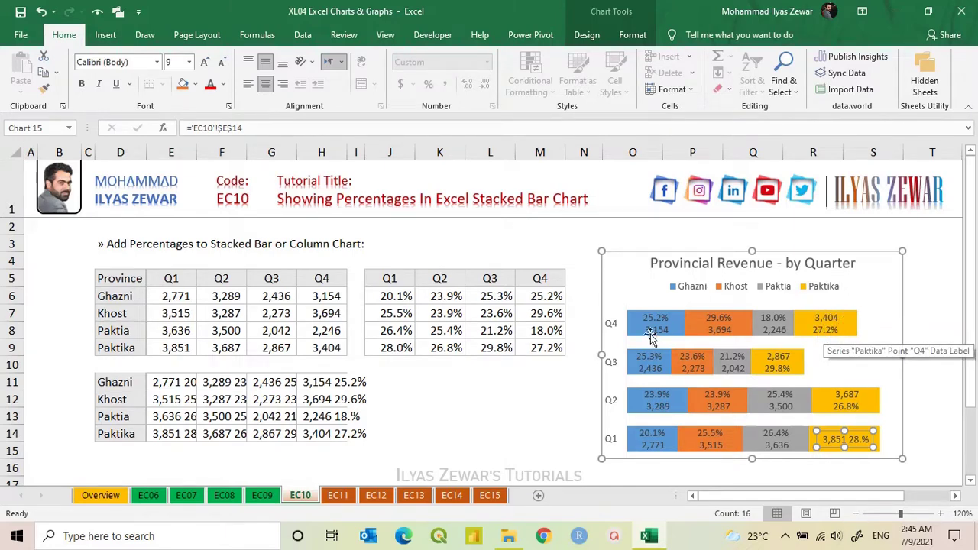
- Move TEXT(J6,"#.#%") from the end of the formula in E11 to its start, right after the equals sign
{"action": "left_click", "coordinate": [175, 382]}
{"action": "double_click", "coordinate": [175, 382]}
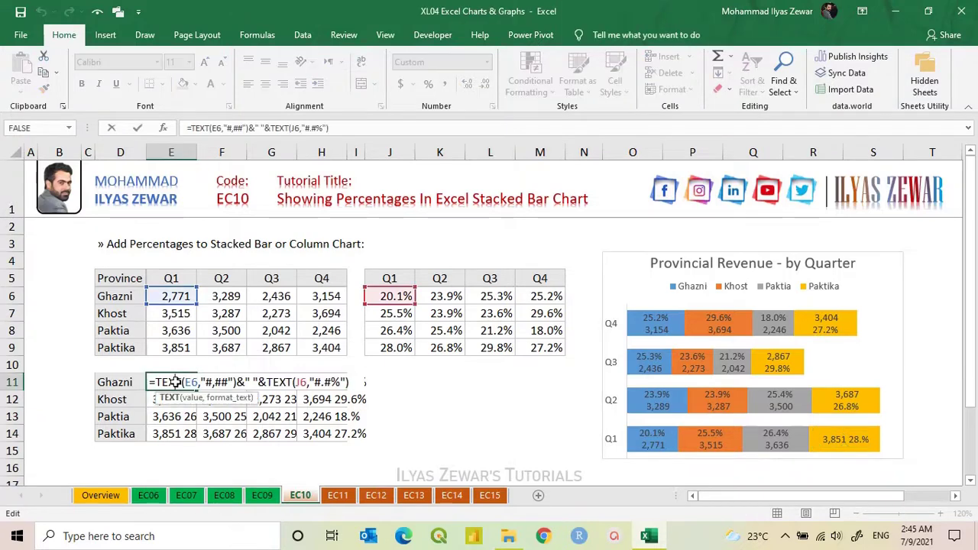
{"action": "left_click_drag", "start_coordinate": [269, 128], "coordinate": [343, 129]}
{"action": "key", "text": "ctrl+x"}
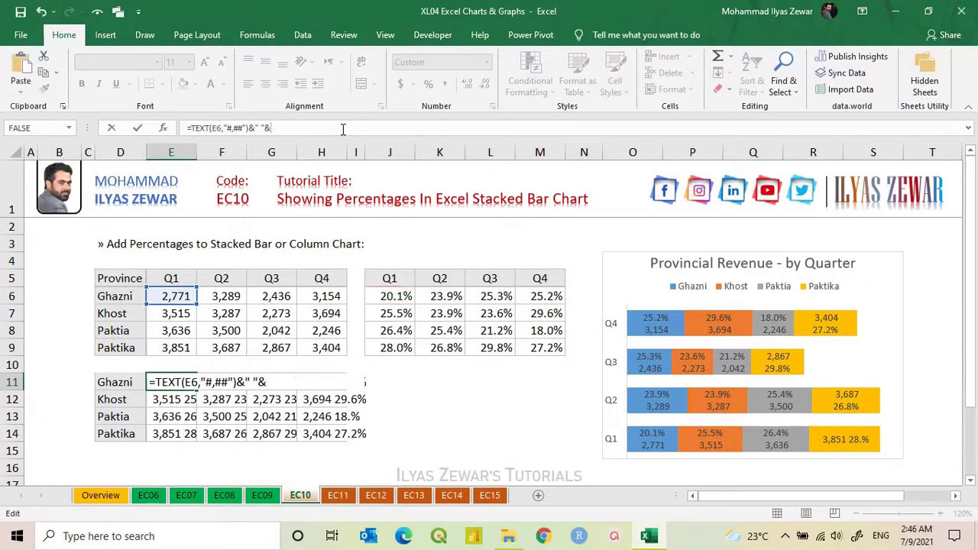
{"action": "key", "text": "ctrl+v"}
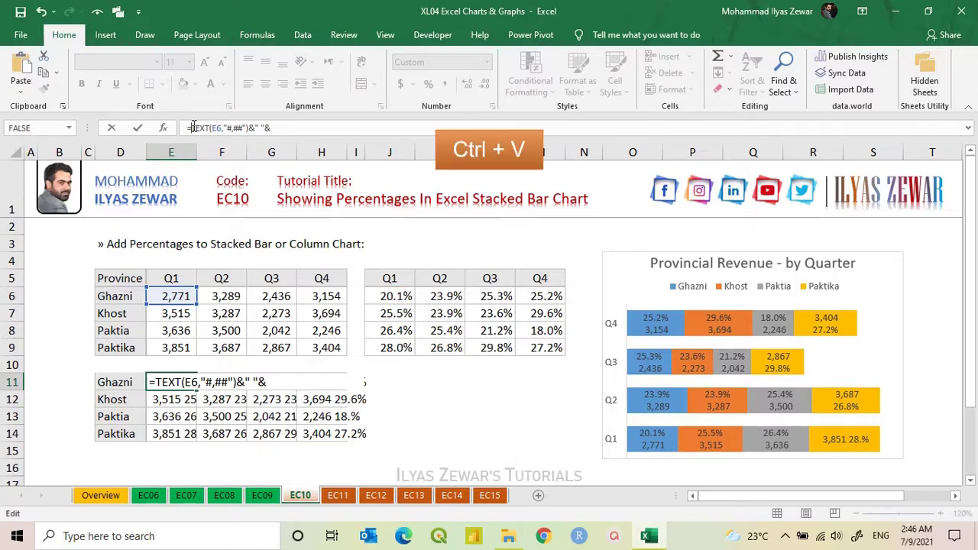
- Complete the E11 formula as =TEXT(J6,"#.#%")&" "&TEXT(E6,"#,##") and fill it across E11:H14
{"action": "type", "text": "&"}
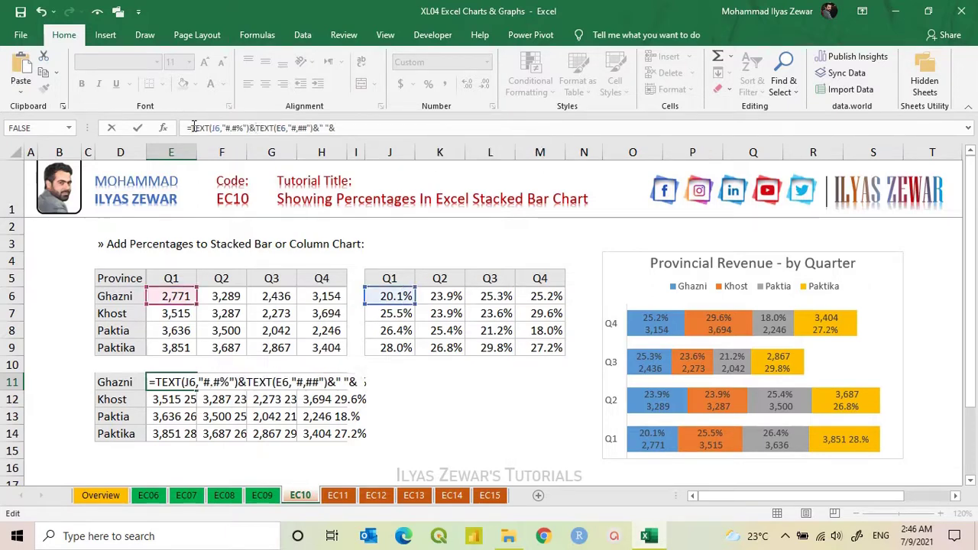
{"action": "type", "text": "\" "}
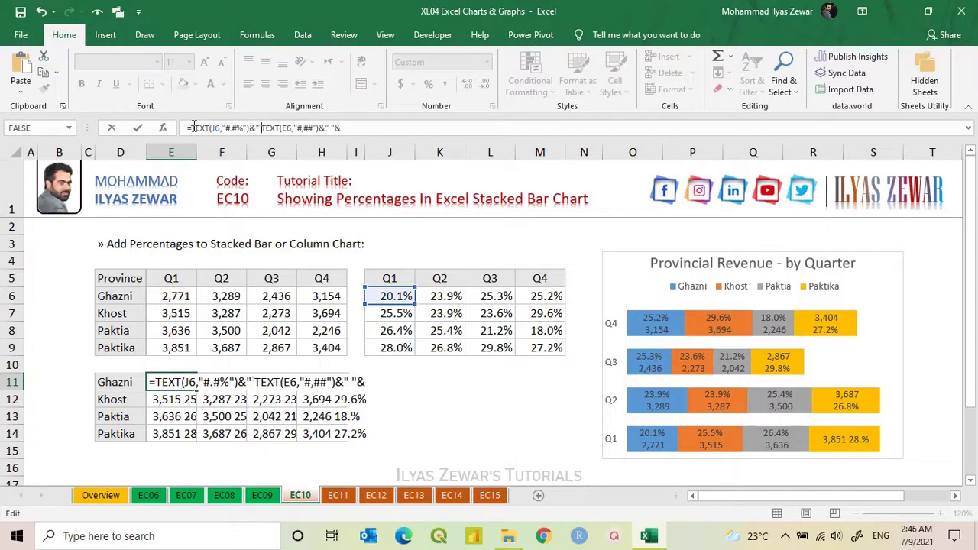
{"action": "type", "text": "\""}
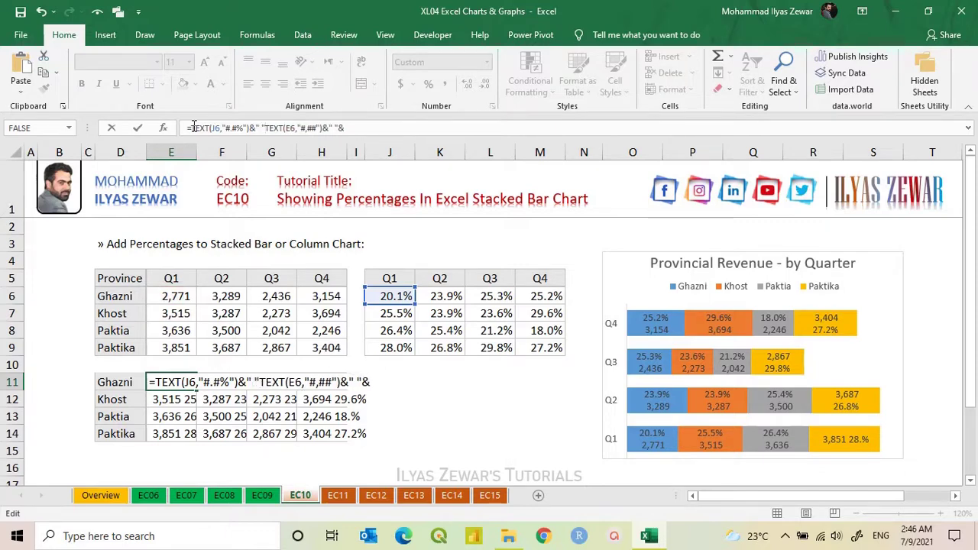
{"action": "type", "text": "&"}
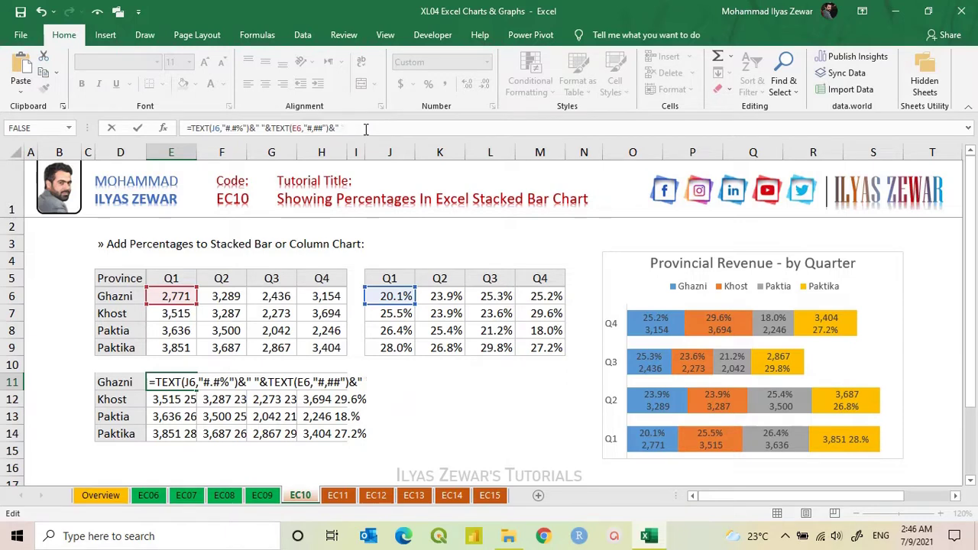
{"action": "key", "text": "BackSpace"}
{"action": "key", "text": "Return"}
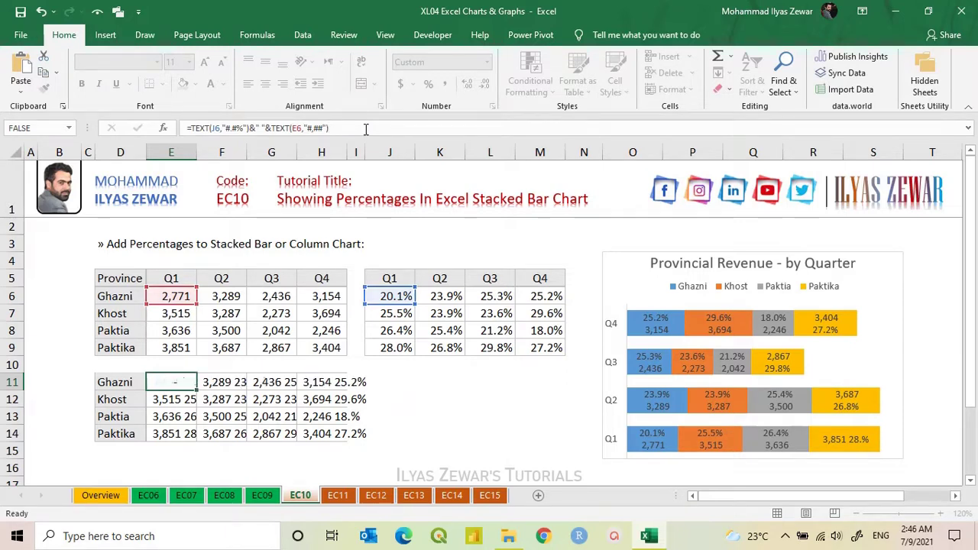
{"action": "left_click", "coordinate": [180, 382]}
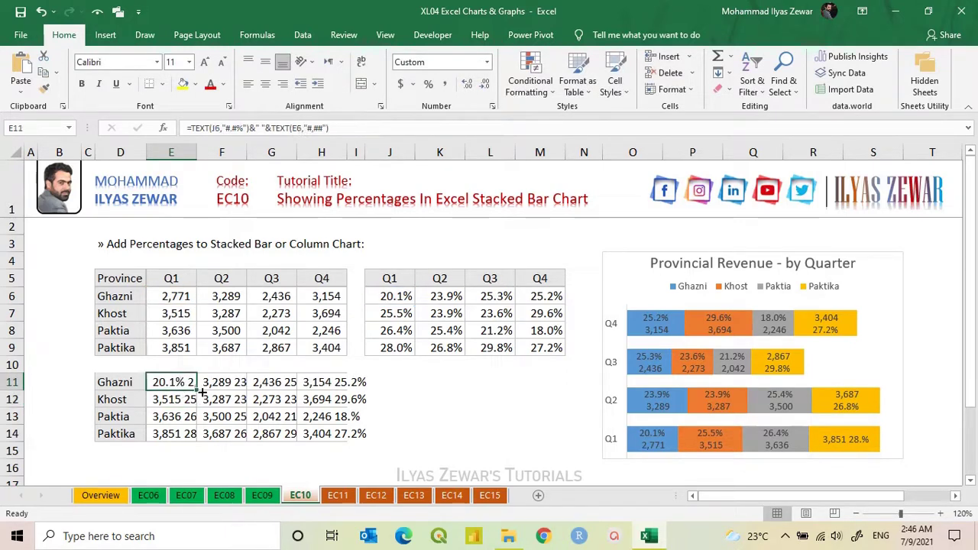
{"action": "left_click_drag", "start_coordinate": [196, 391], "coordinate": [348, 443]}
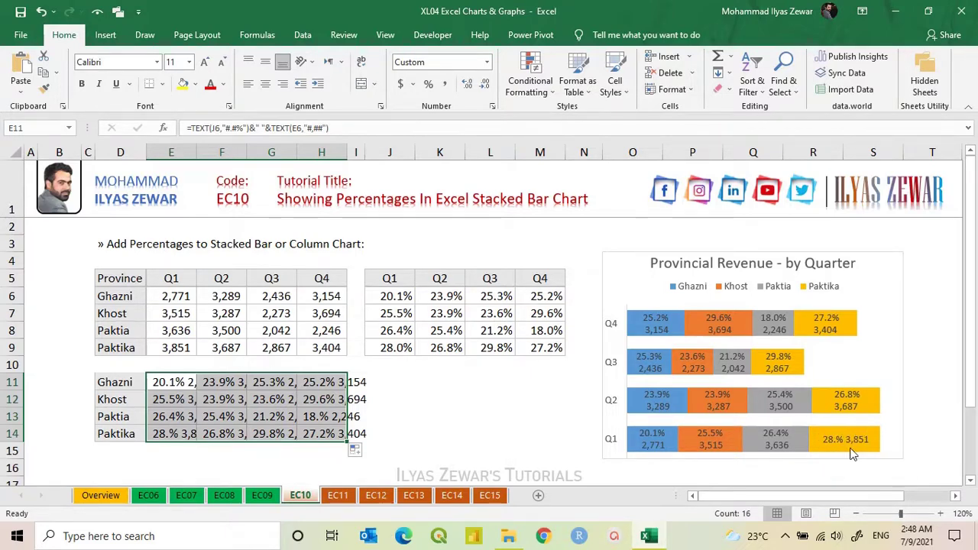
- Insert a line break inside the quoted separator between the two TEXT functions in the formula in H14
{"action": "double_click", "coordinate": [325, 434]}
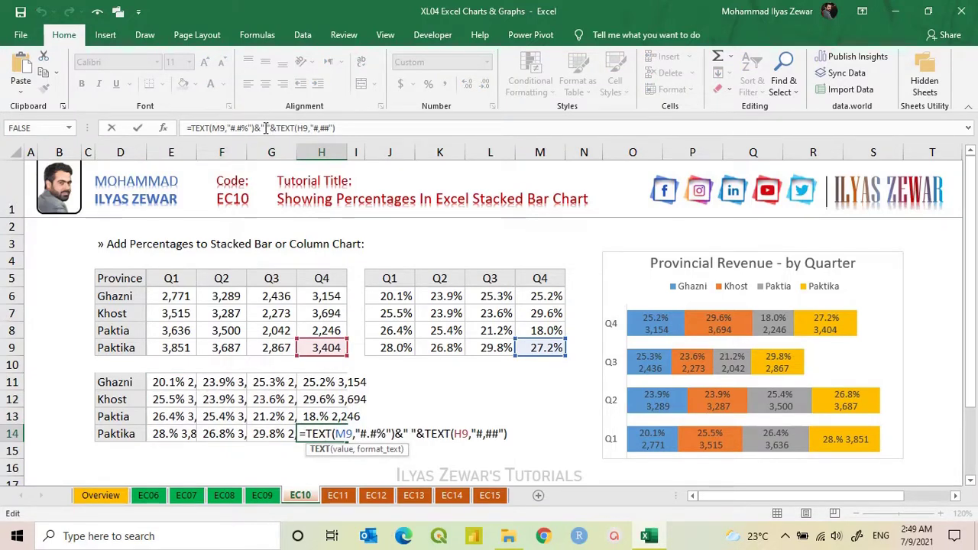
{"action": "left_click", "coordinate": [266, 128]}
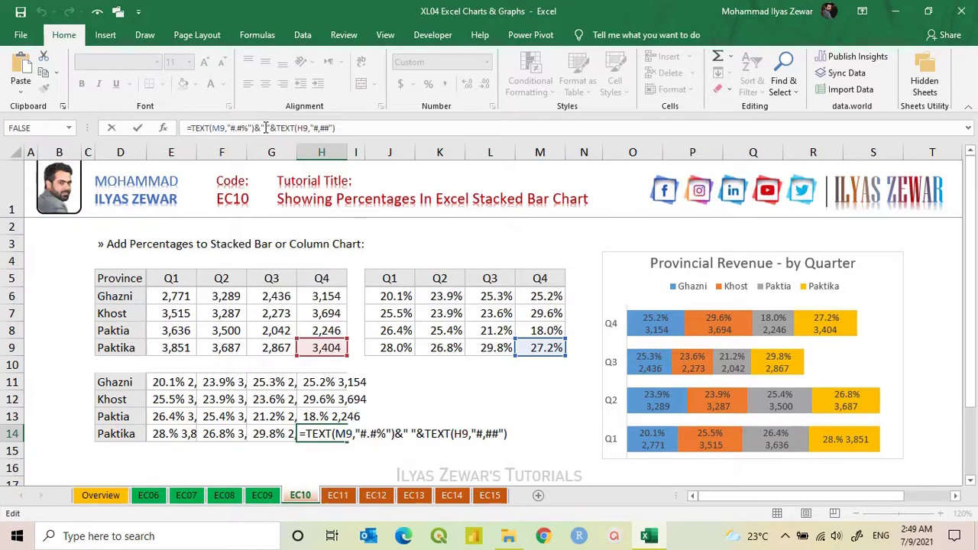
{"action": "key", "text": "alt+Return"}
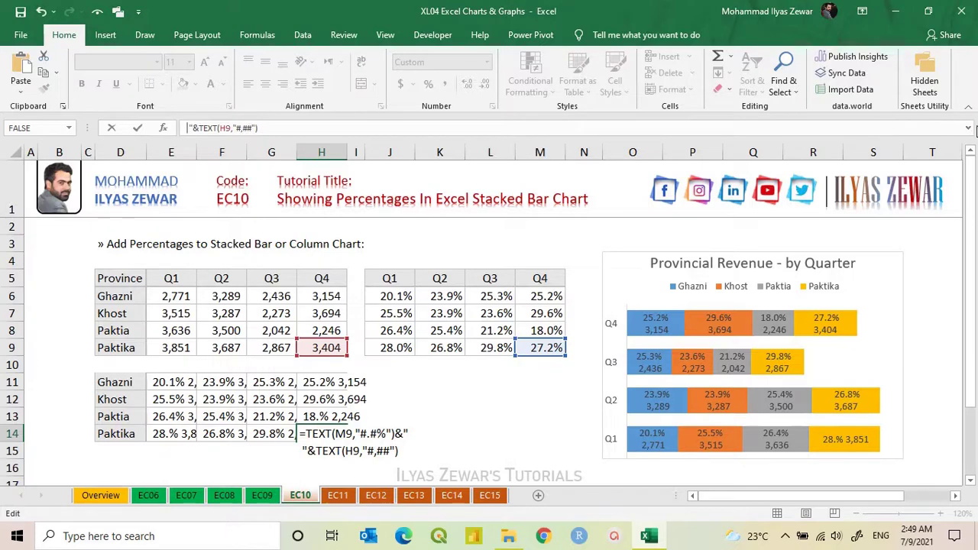
{"action": "left_click", "coordinate": [969, 130]}
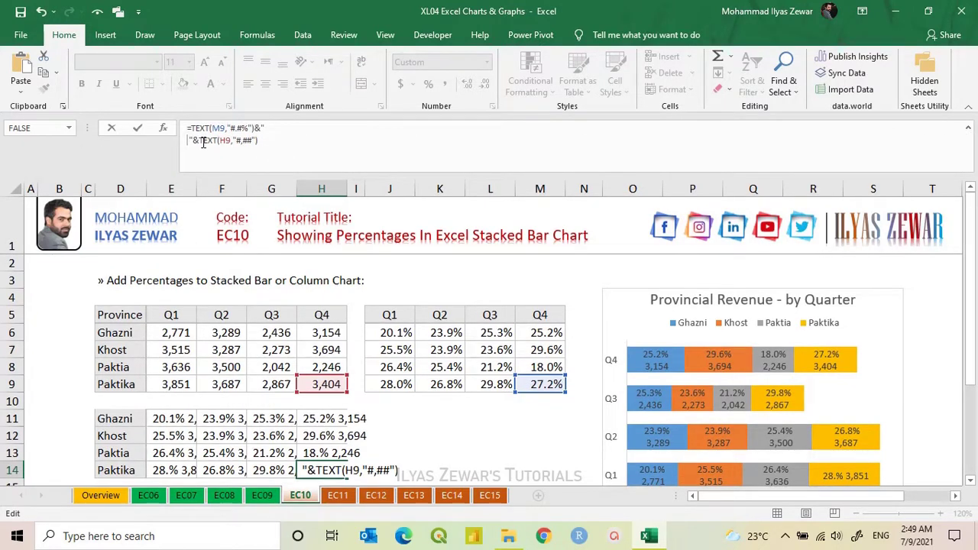
{"action": "left_click", "coordinate": [969, 130]}
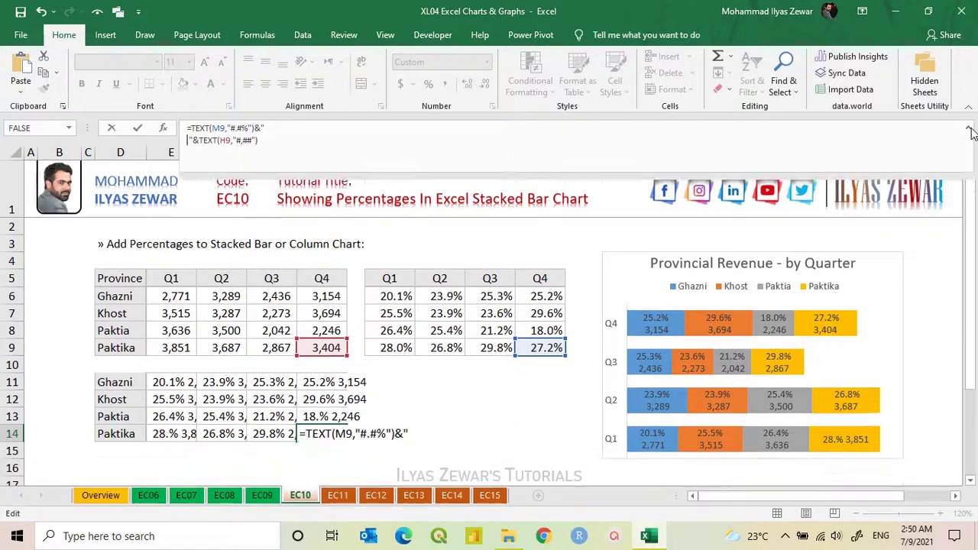
{"action": "key", "text": "Return"}
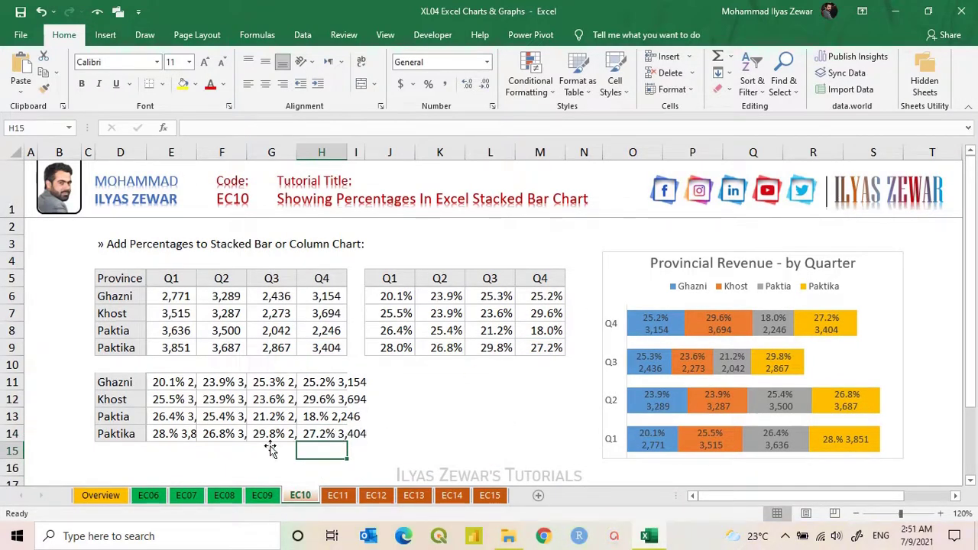
- Insert a line break inside the quoted separator in the E14 formula so the Paktika Q1 label splits over two lines
{"action": "left_click", "coordinate": [173, 434]}
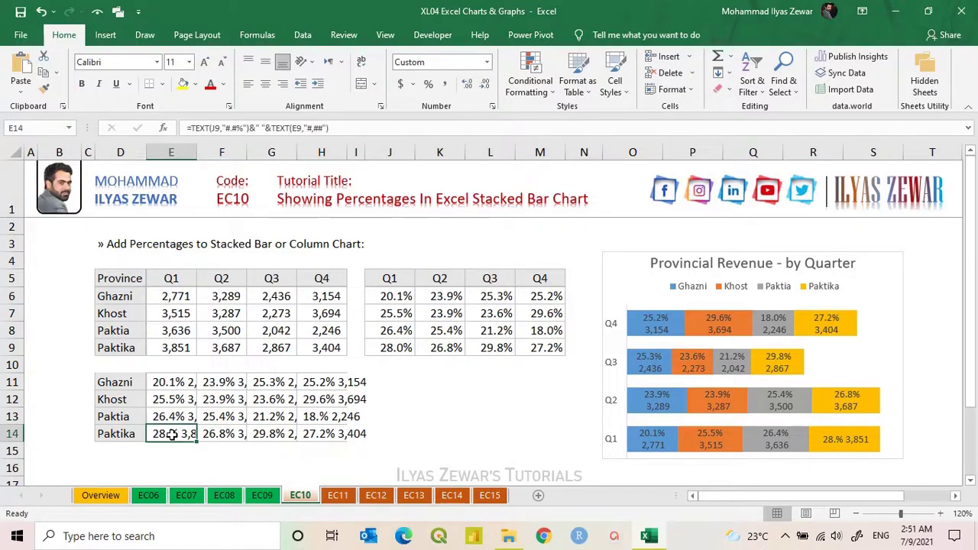
{"action": "left_click", "coordinate": [261, 128]}
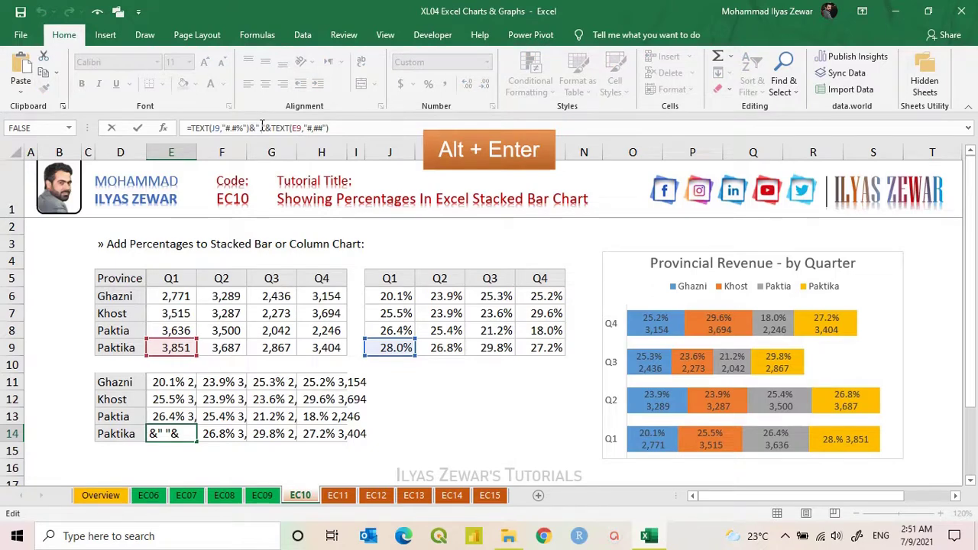
{"action": "key", "text": "alt+Return"}
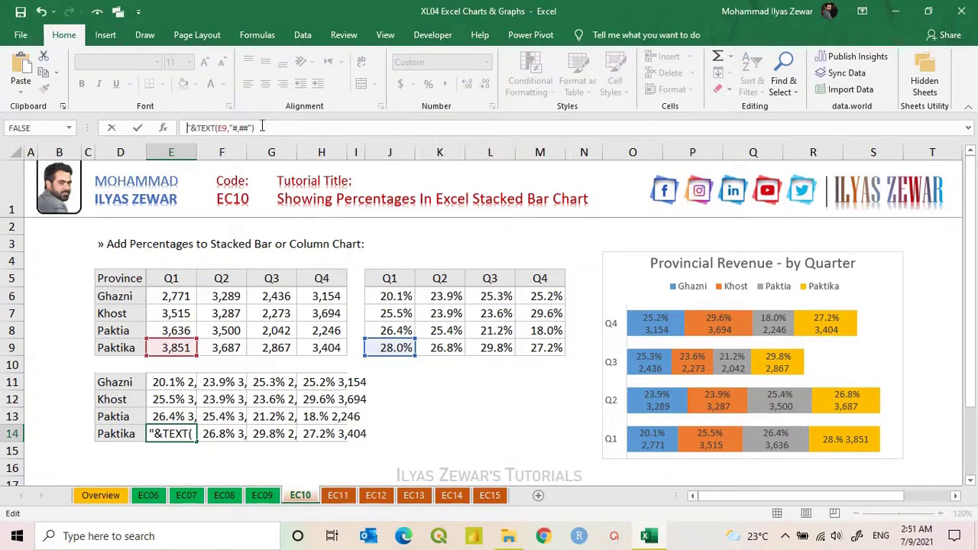
{"action": "key", "text": "Return"}
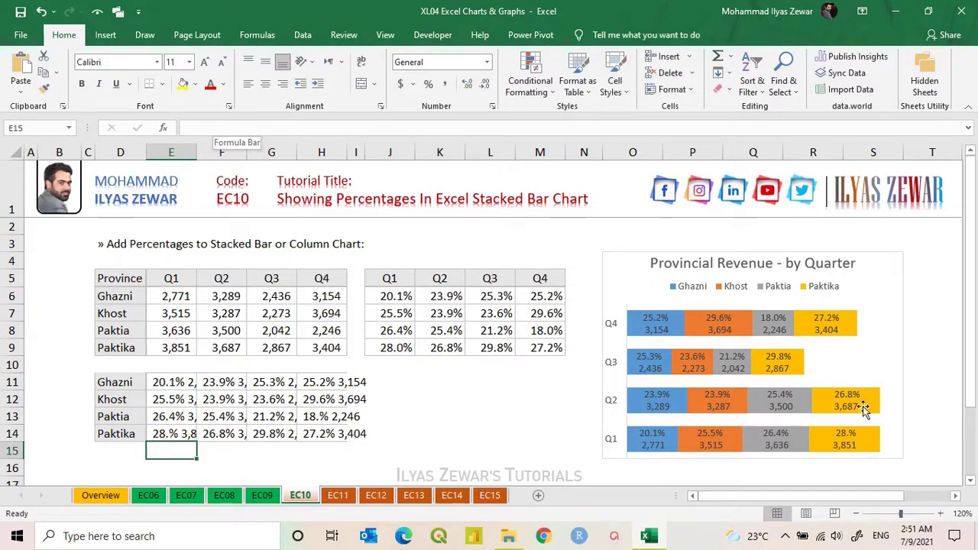
{"action": "mouse_move", "coordinate": [869, 439]}
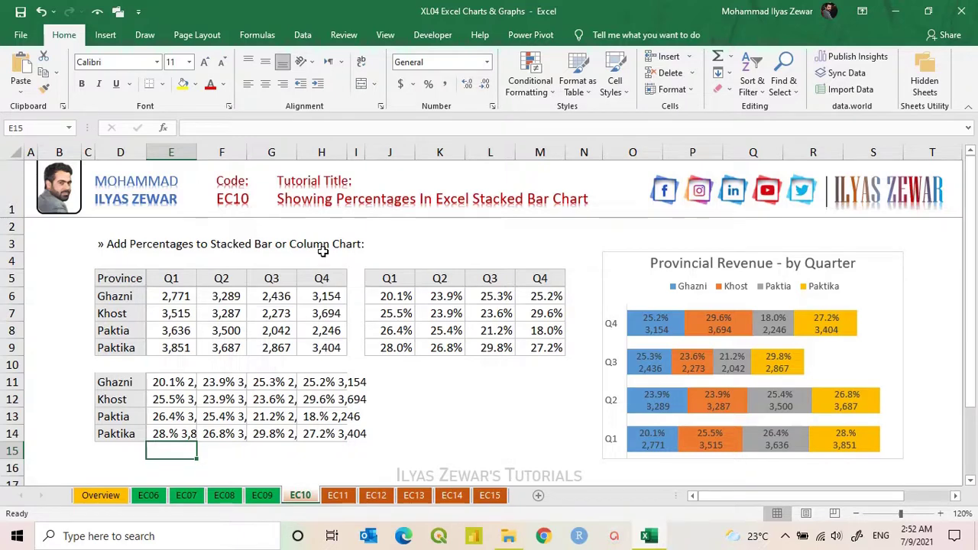
{"action": "left_click", "coordinate": [63, 245]}
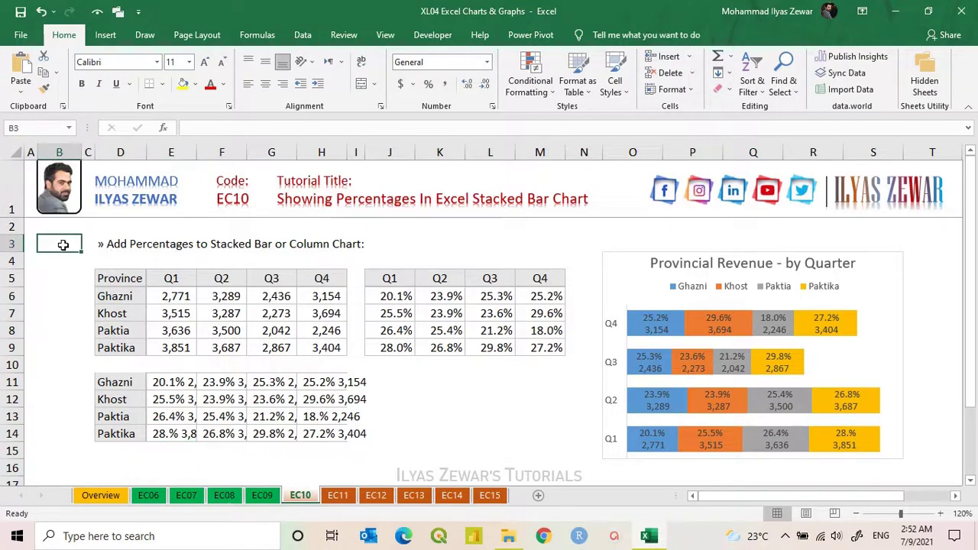